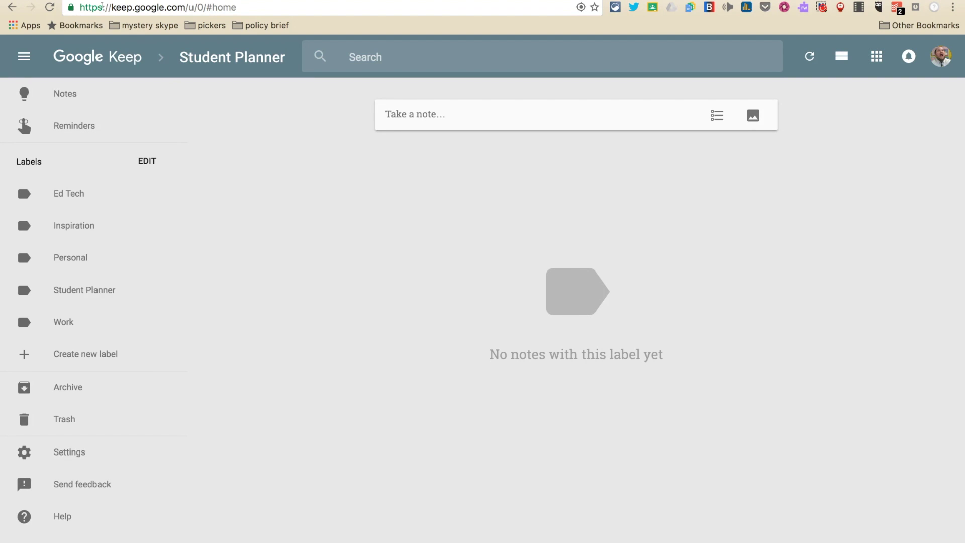
# Open keep.google.com in a new tab and show the Reminders view.
pyautogui.press('super+t')
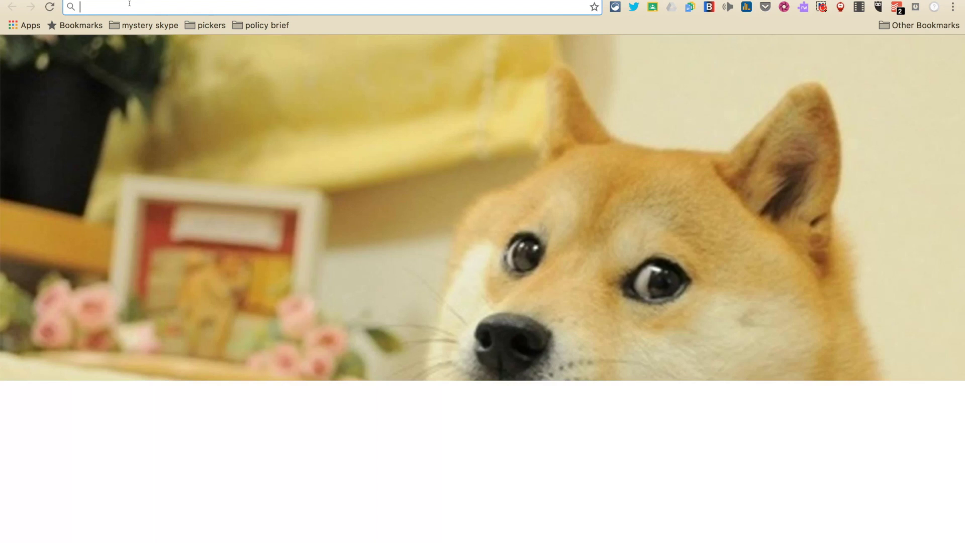
pyautogui.write('keep.google.com/u/0/')
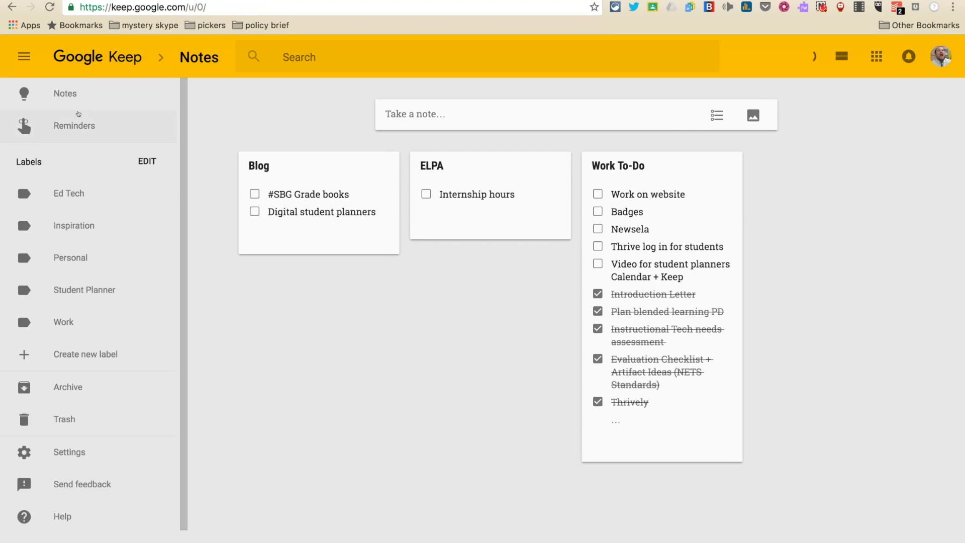
pyautogui.click(76, 112)
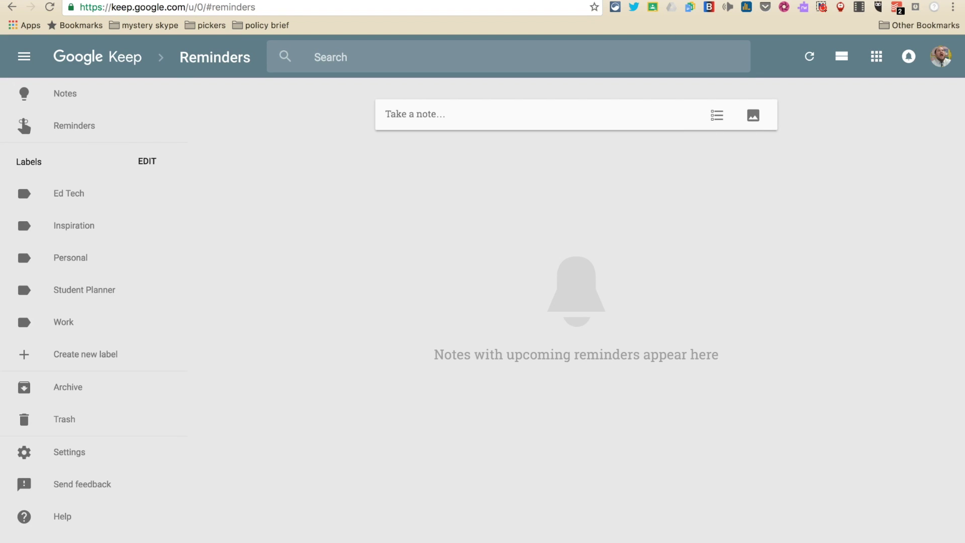
pyautogui.press('super+t')
# Load calendar.google.com and unpin the previously pinned tab.
pyautogui.write('calend')
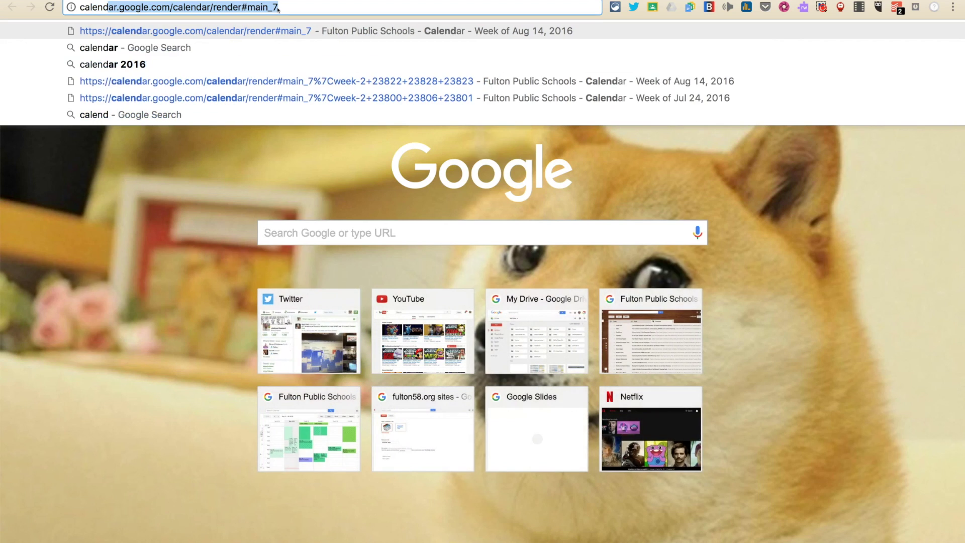
pyautogui.write('ar')
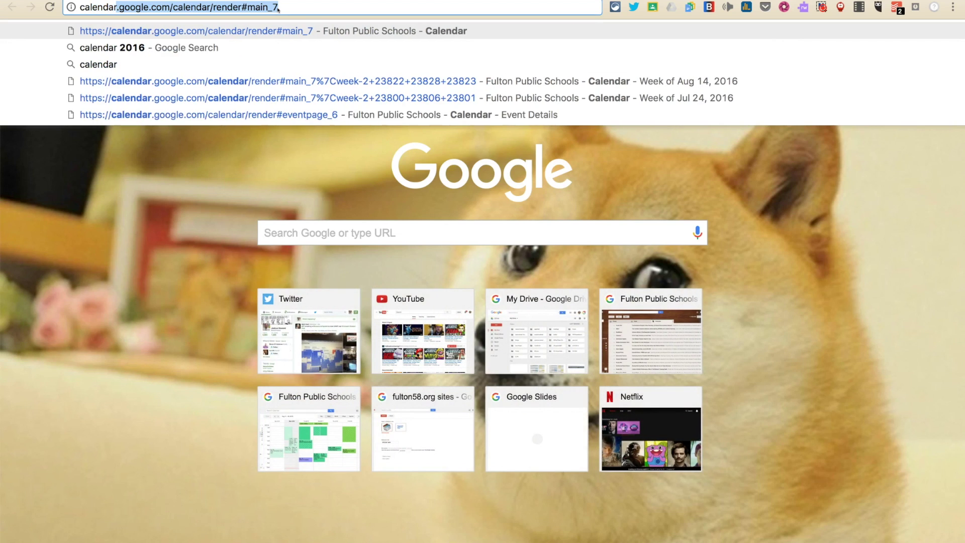
pyautogui.write('.google.com')
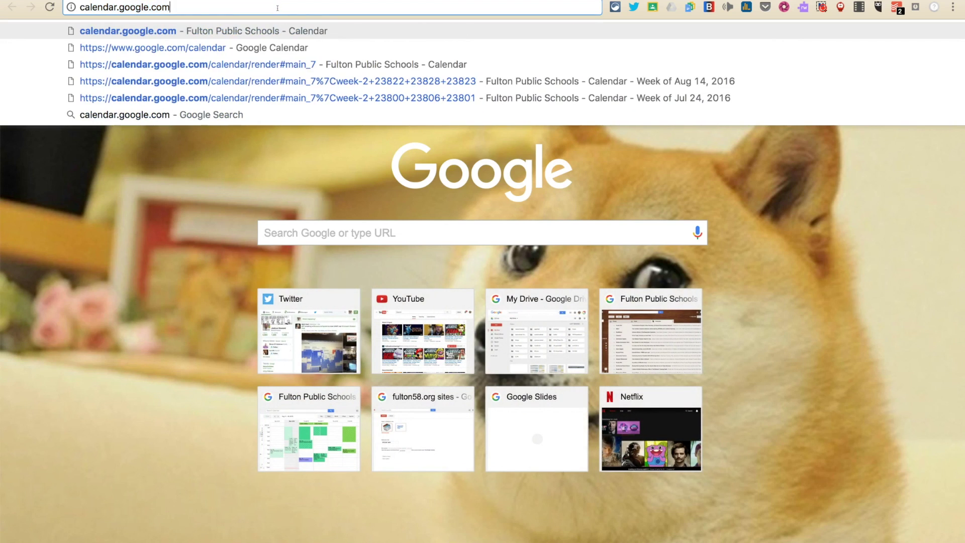
pyautogui.press('Return')
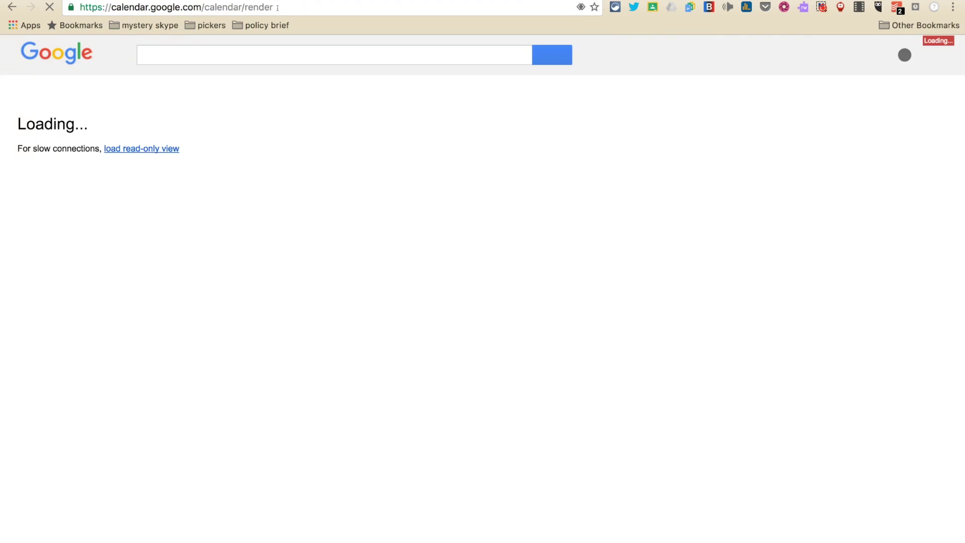
pyautogui.moveTo(302, 8)
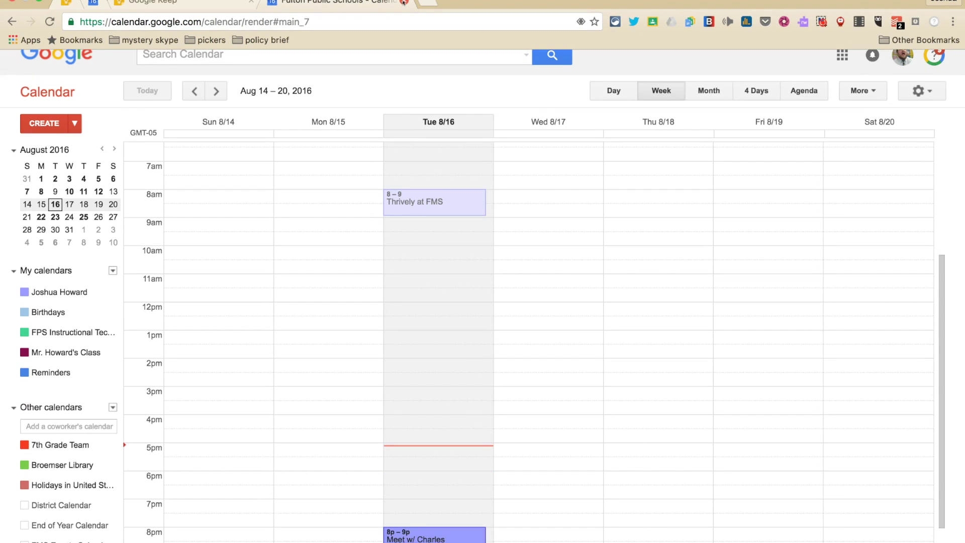
pyautogui.rightClick(69, 2)
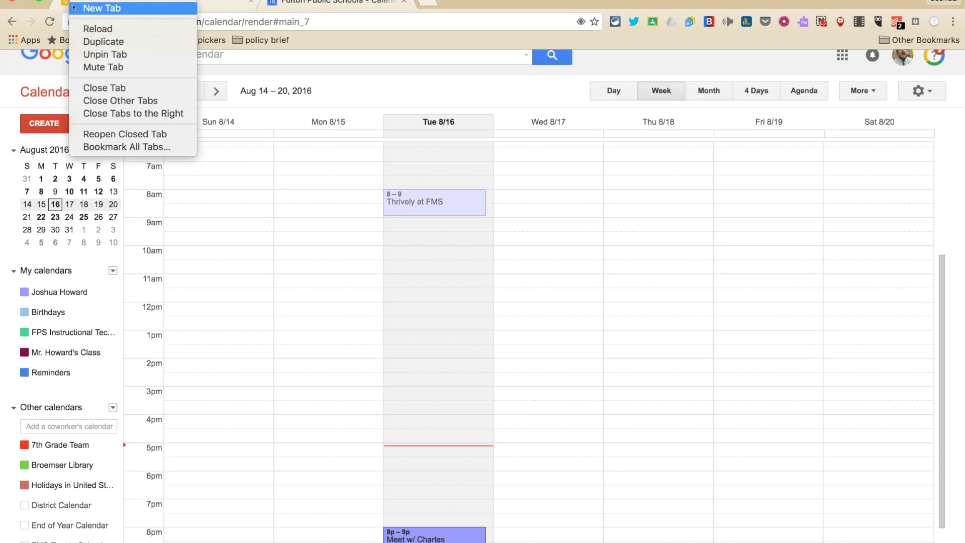
pyautogui.click(95, 57)
# Pin the Google Keep tab and move it to the first position.
pyautogui.rightClick(145, 2)
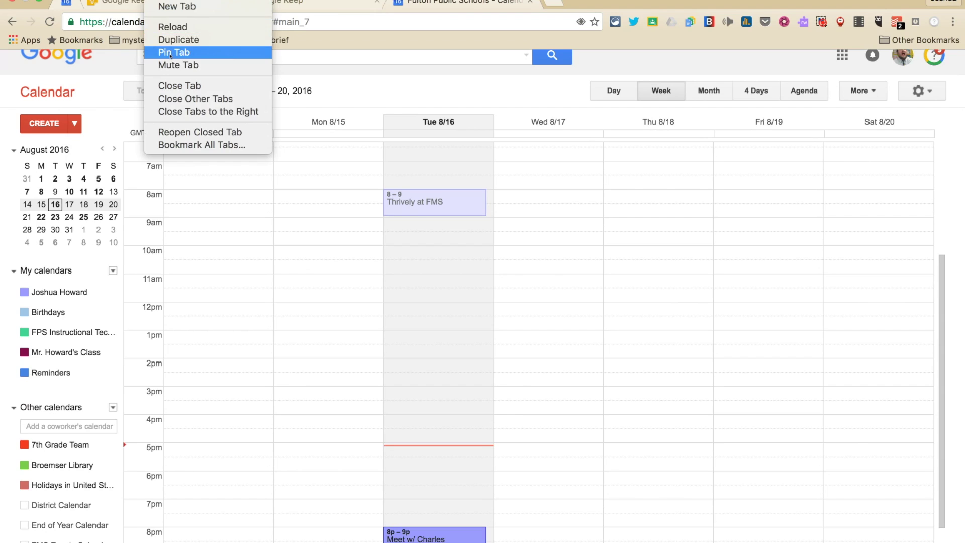
pyautogui.click(170, 54)
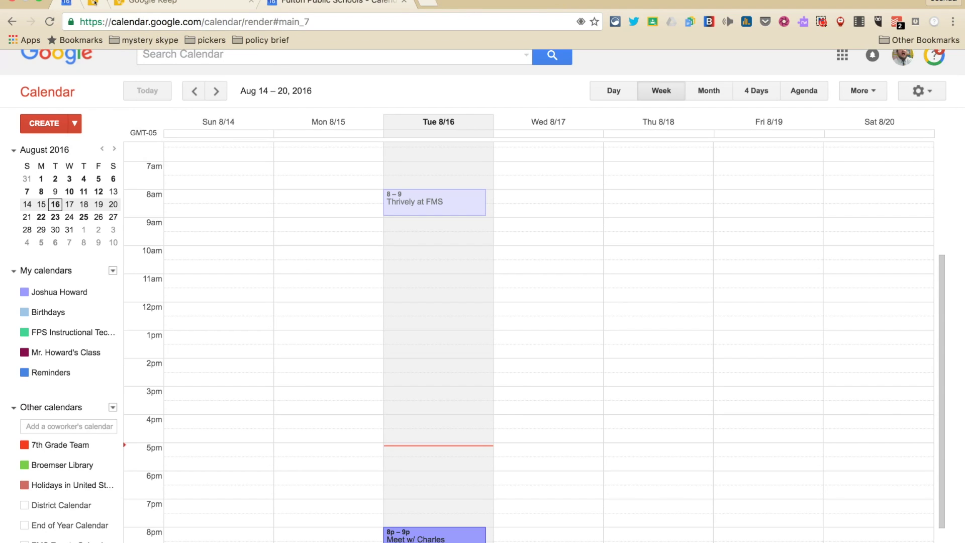
pyautogui.moveTo(93, 3); pyautogui.dragTo(66, 2)
# Close the extra Keep and Calendar tabs and delete the Student Planner label.
pyautogui.click(252, 2)
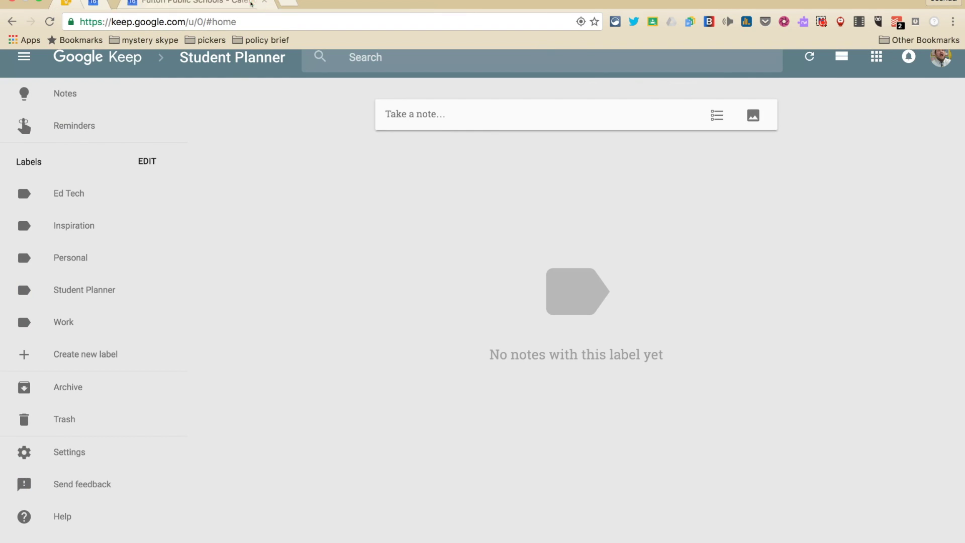
pyautogui.click(252, 2)
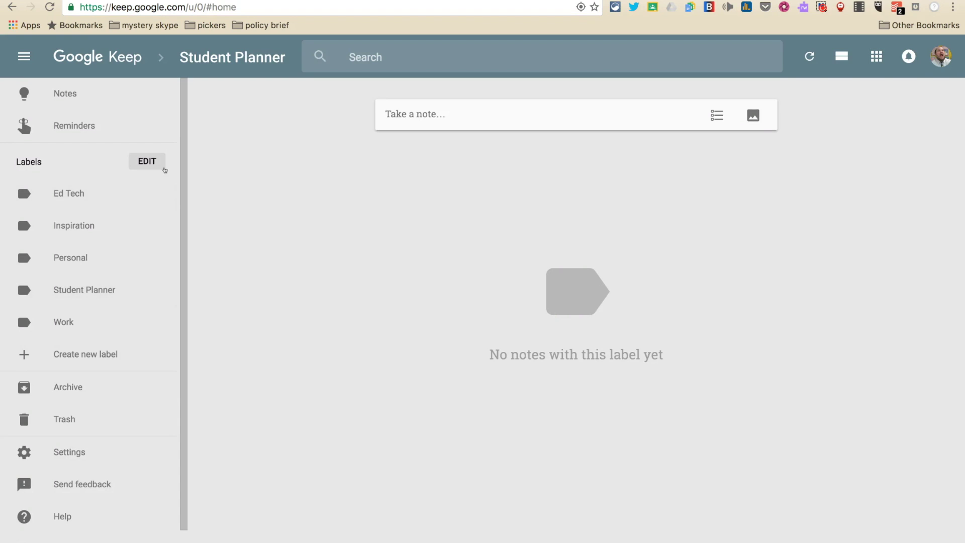
pyautogui.click(149, 162)
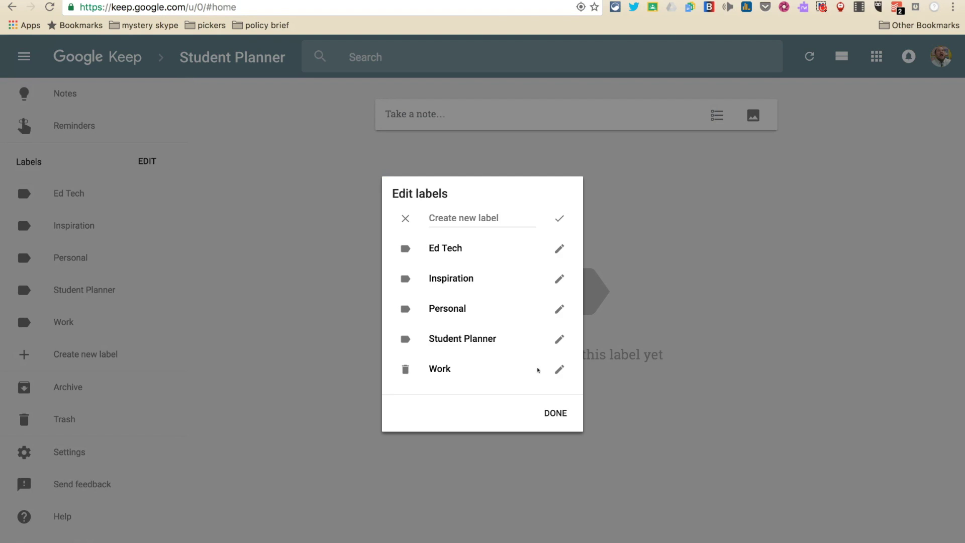
pyautogui.click(406, 340)
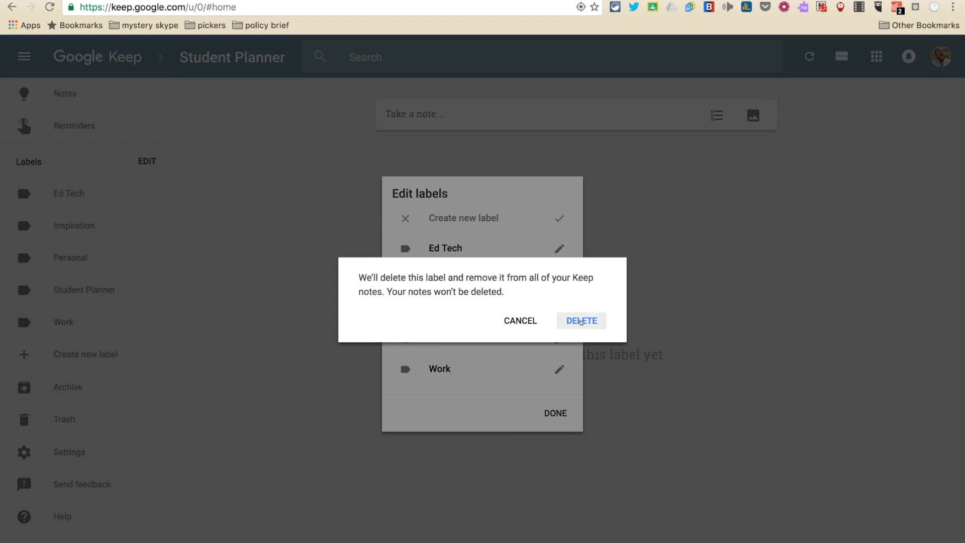
pyautogui.click(582, 321)
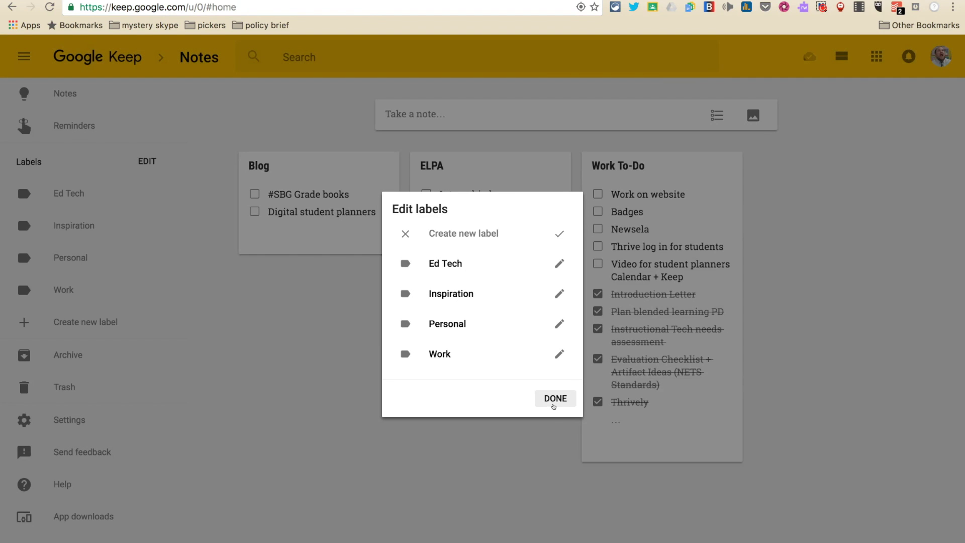
pyautogui.click(554, 400)
# Create a new 'Student Planner' label and open its view.
pyautogui.click(59, 191)
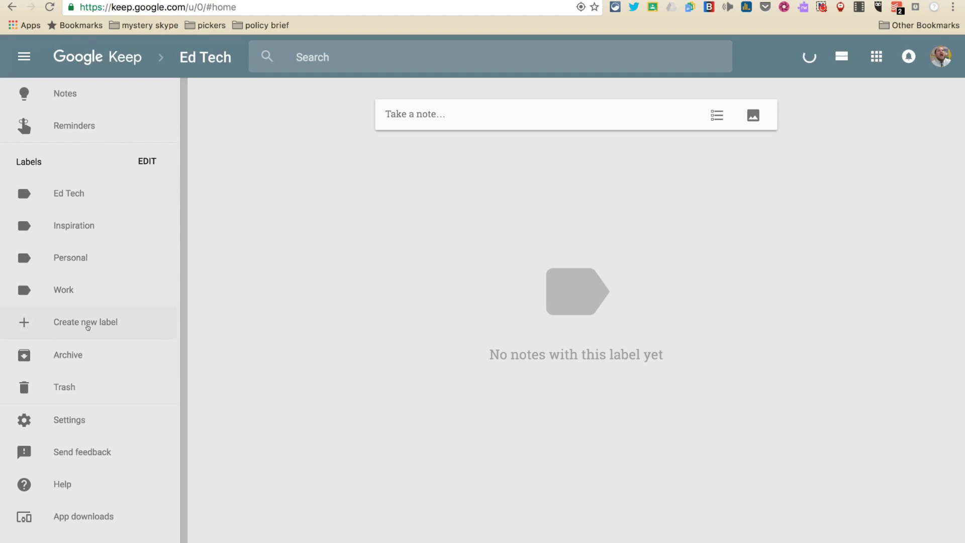
pyautogui.click(94, 325)
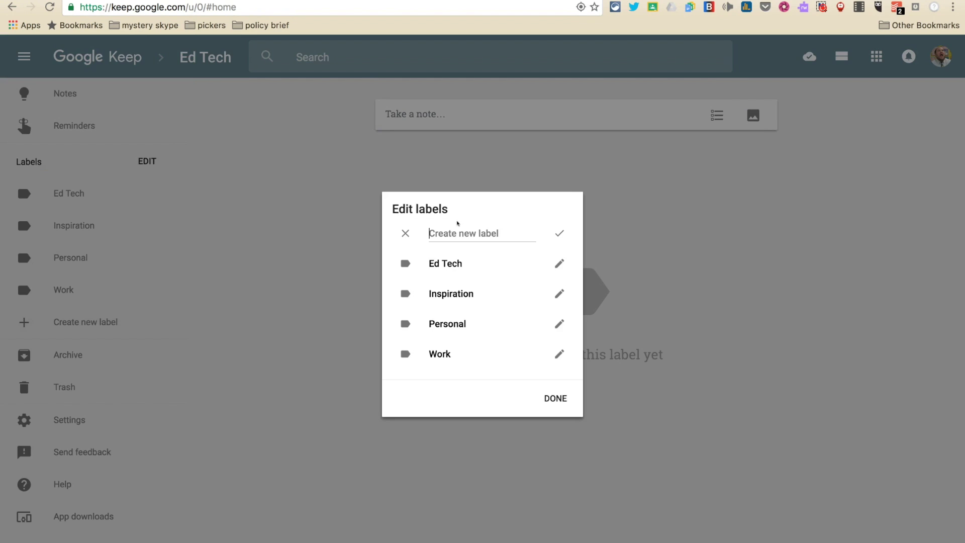
pyautogui.write('Student Planner')
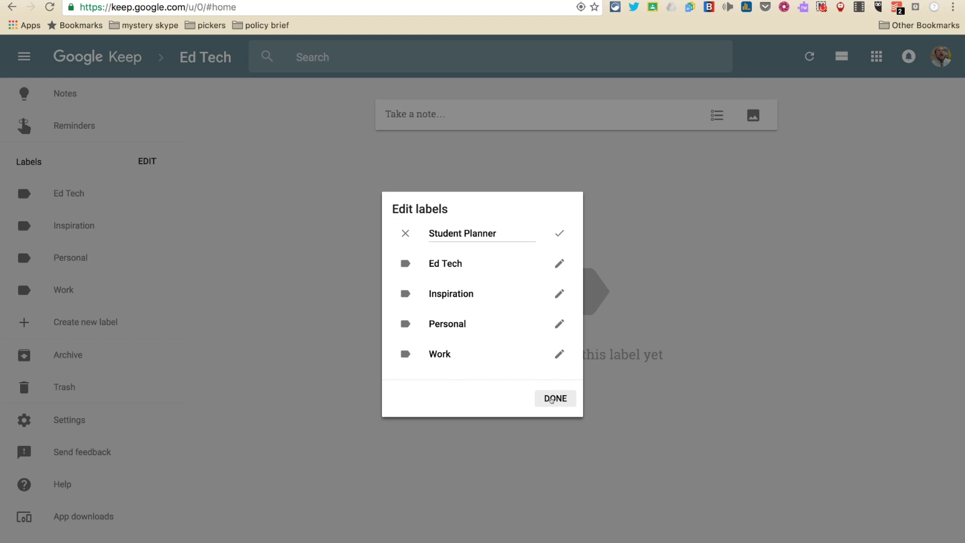
pyautogui.click(552, 399)
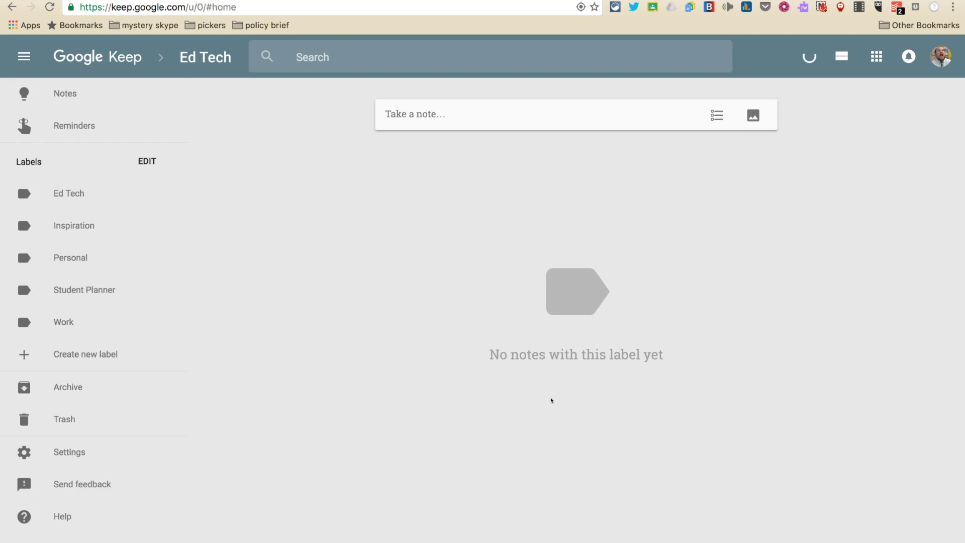
pyautogui.click(61, 296)
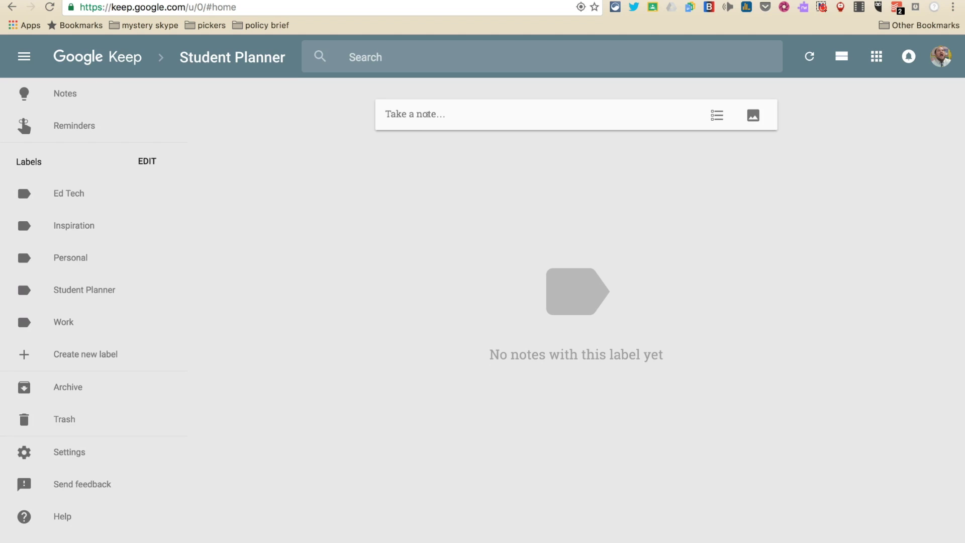
# Write note 'ELA - Mr. Howard': 'Read chapters 1 and 2 in your book and complete the written response question.'.
pyautogui.click(427, 114)
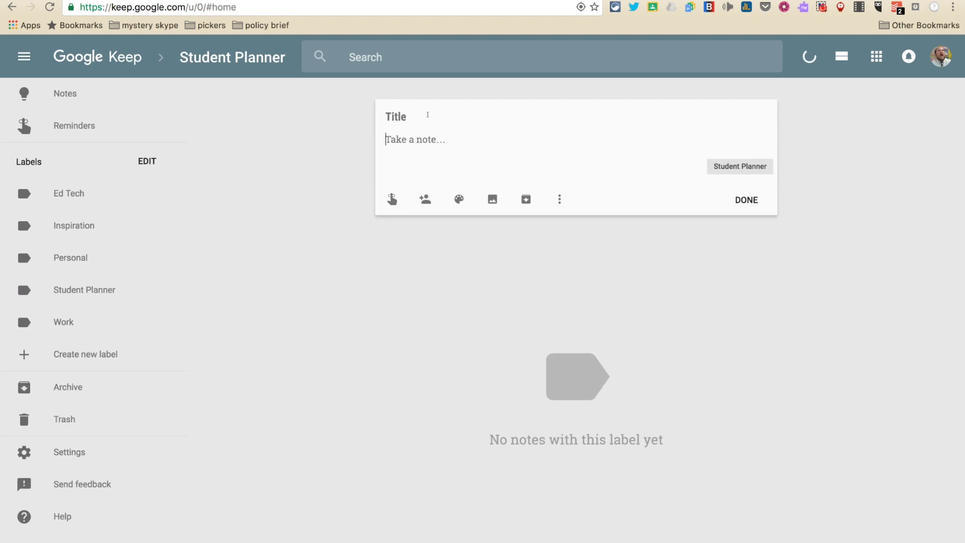
pyautogui.click(418, 118)
pyautogui.write('ELA - Mr. Howard')
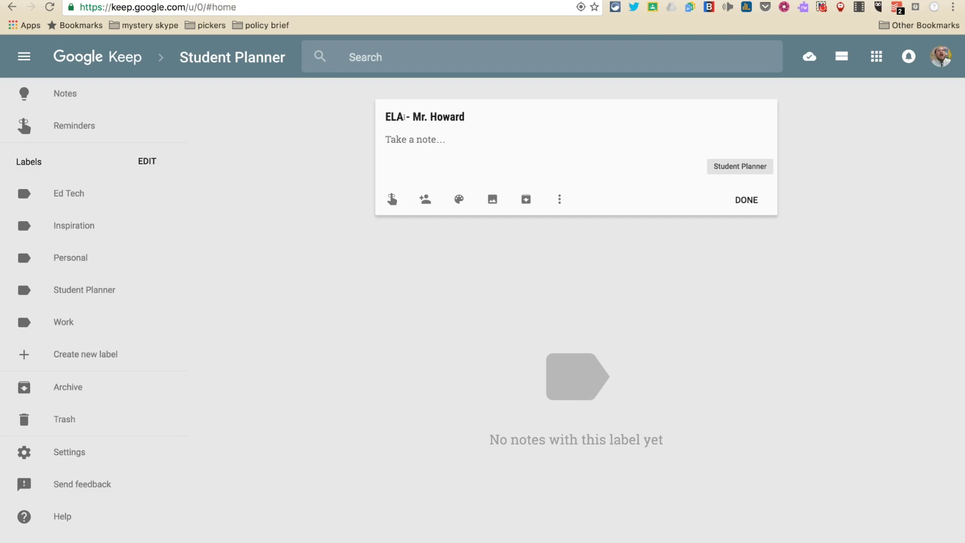
pyautogui.click(407, 143)
pyautogui.write('Read chapters 1')
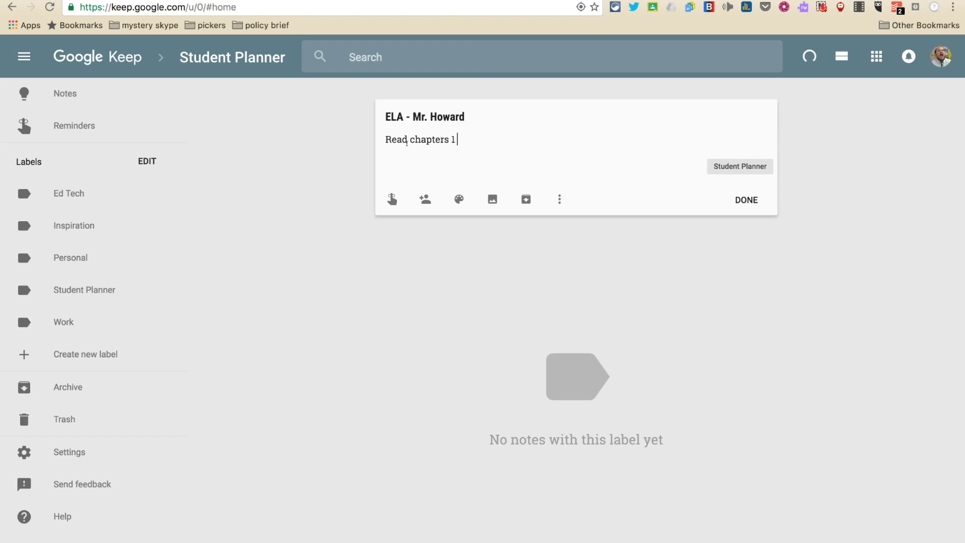
pyautogui.write(' and 2 in your book and complee')
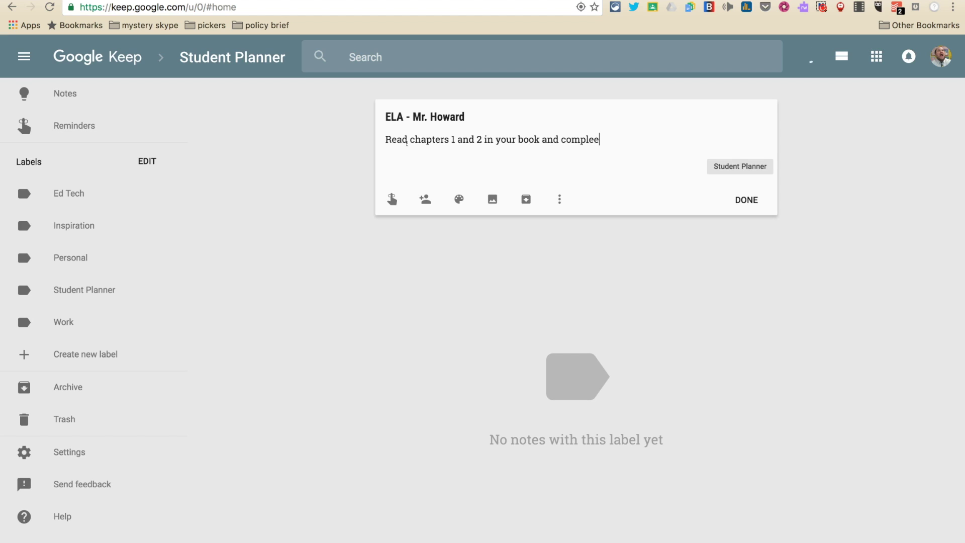
pyautogui.press('BackSpace')
pyautogui.write('te the written response')
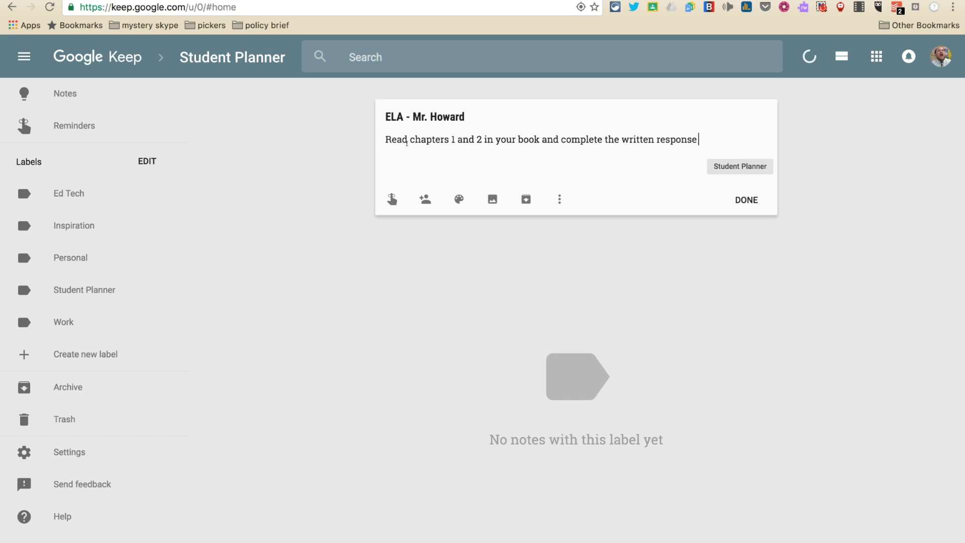
pyautogui.write(' question')
pyautogui.write('.')
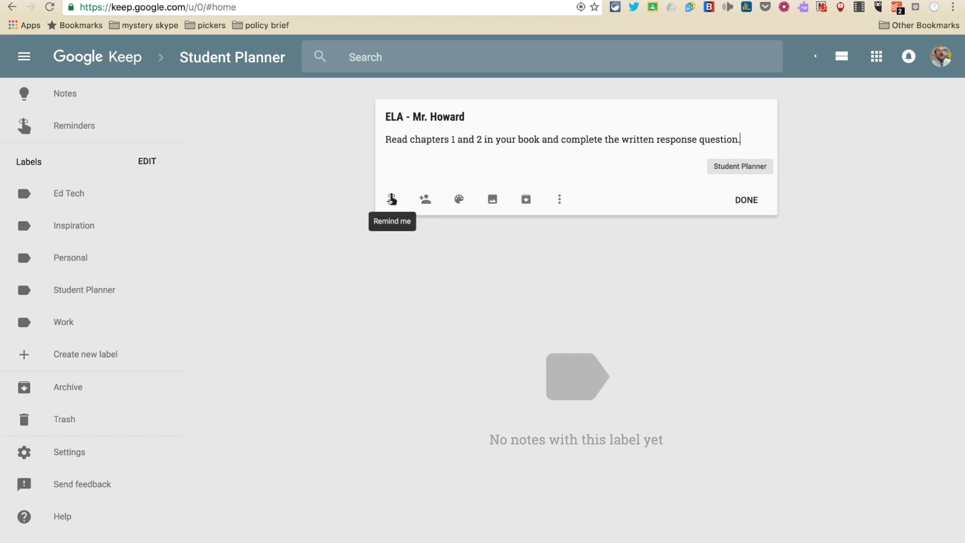
# Give the ELA note a reminder for tomorrow, Aug 17, 2016, at 8:00 AM.
pyautogui.click(391, 199)
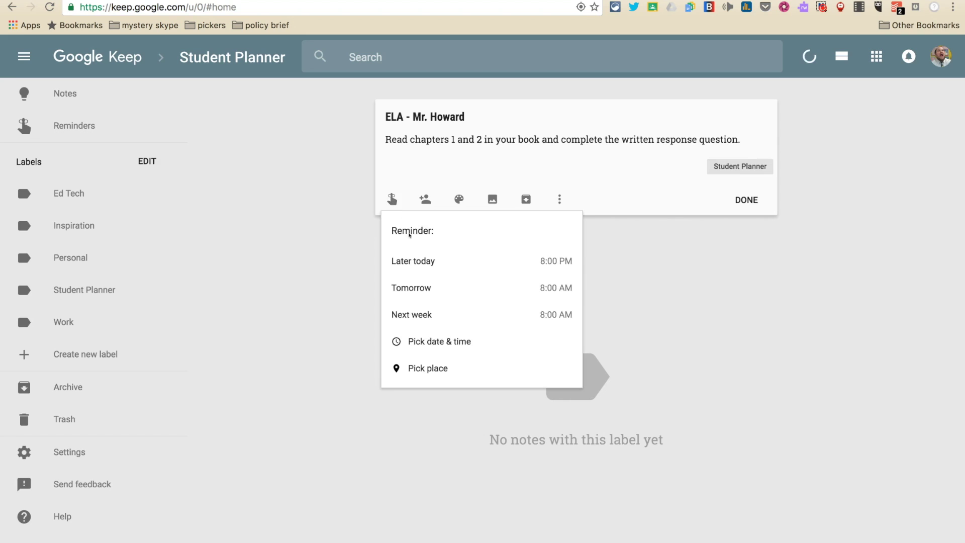
pyautogui.click(434, 343)
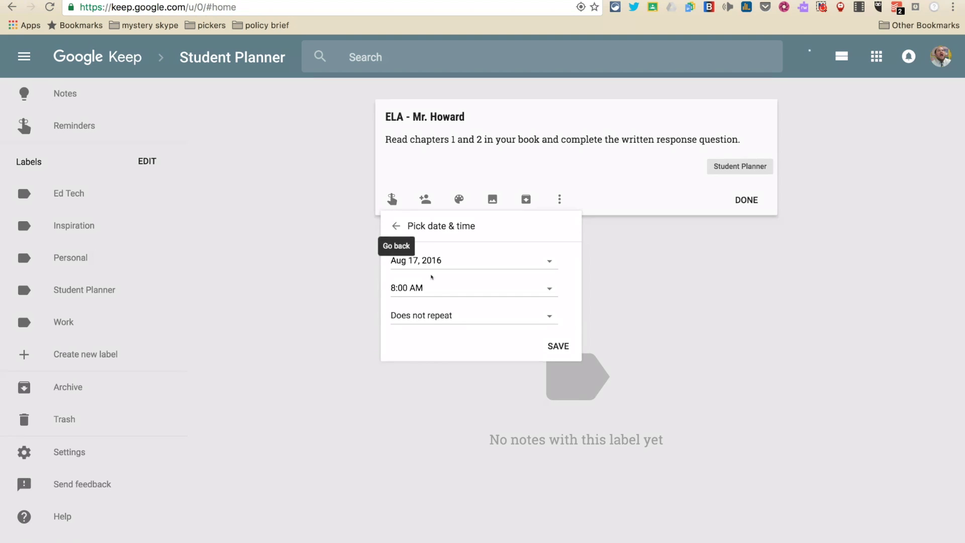
pyautogui.click(396, 225)
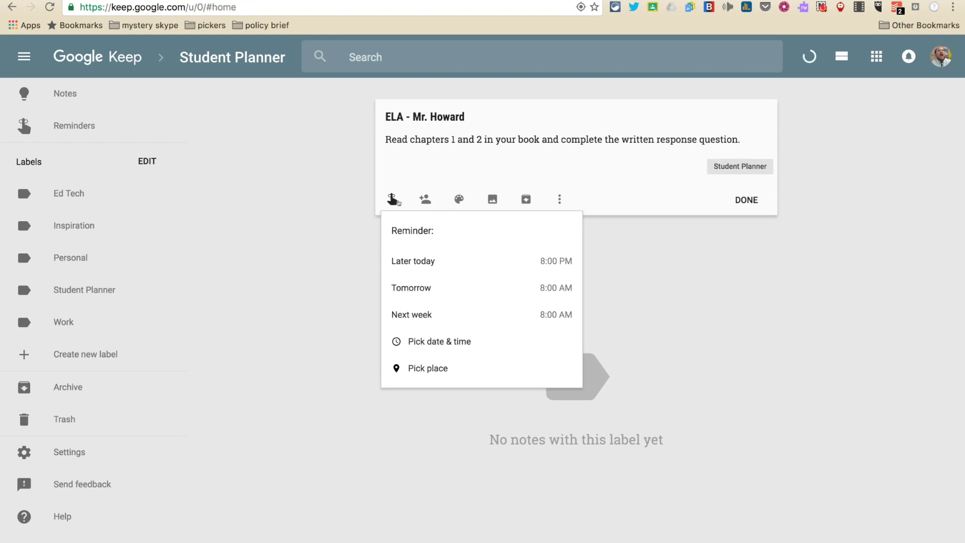
pyautogui.click(474, 161)
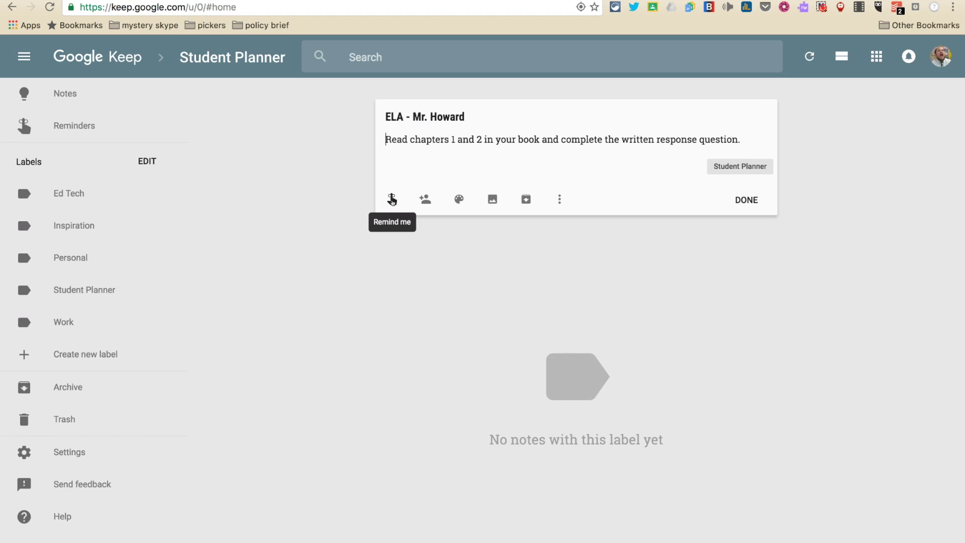
pyautogui.click(392, 201)
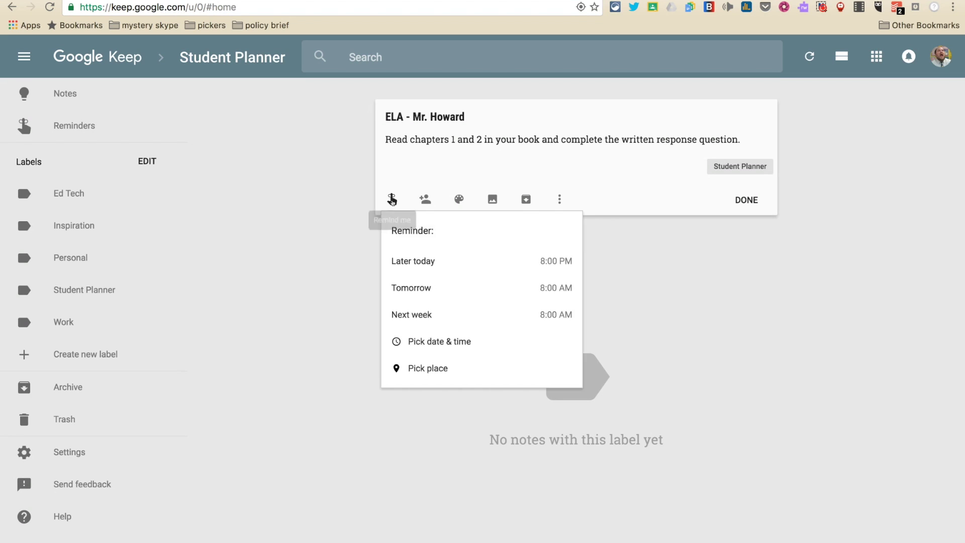
pyautogui.click(422, 341)
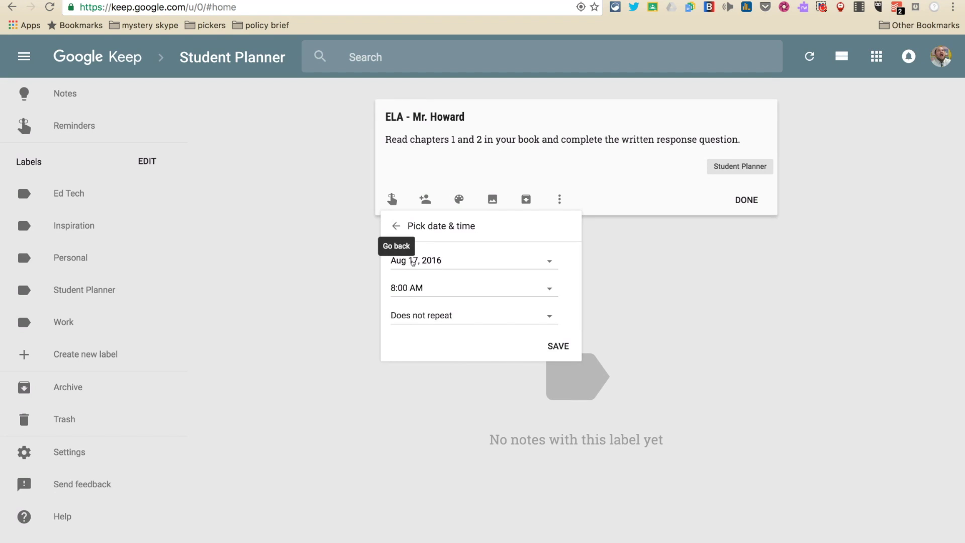
pyautogui.click(549, 261)
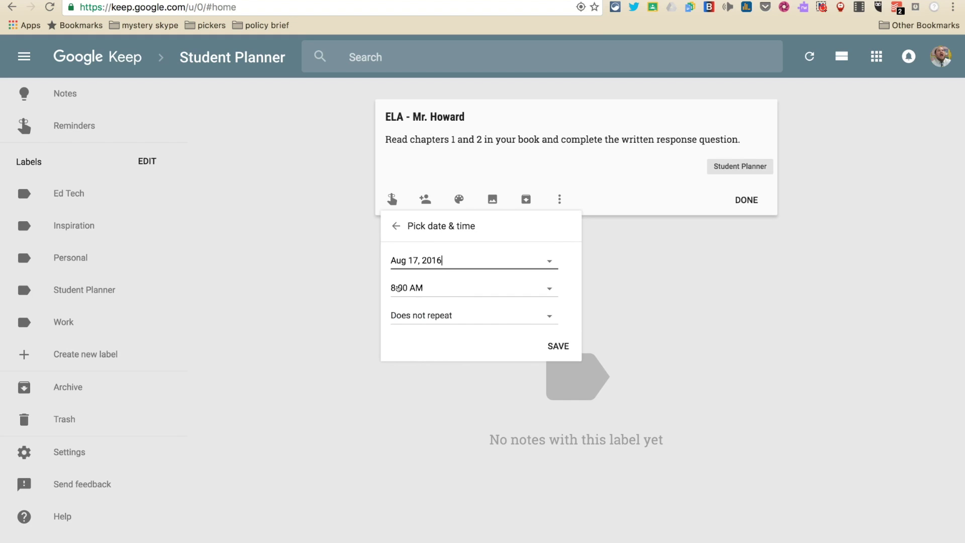
pyautogui.click(551, 289)
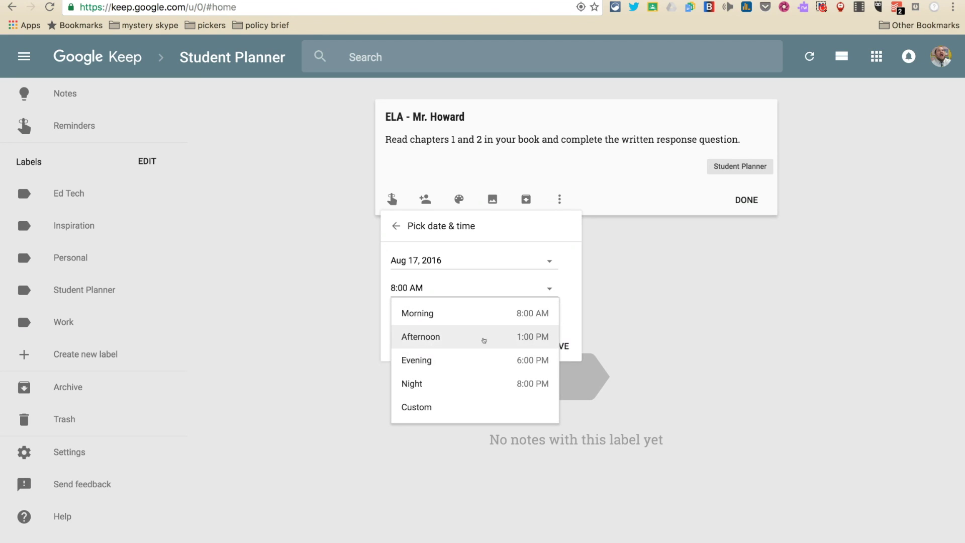
pyautogui.click(447, 316)
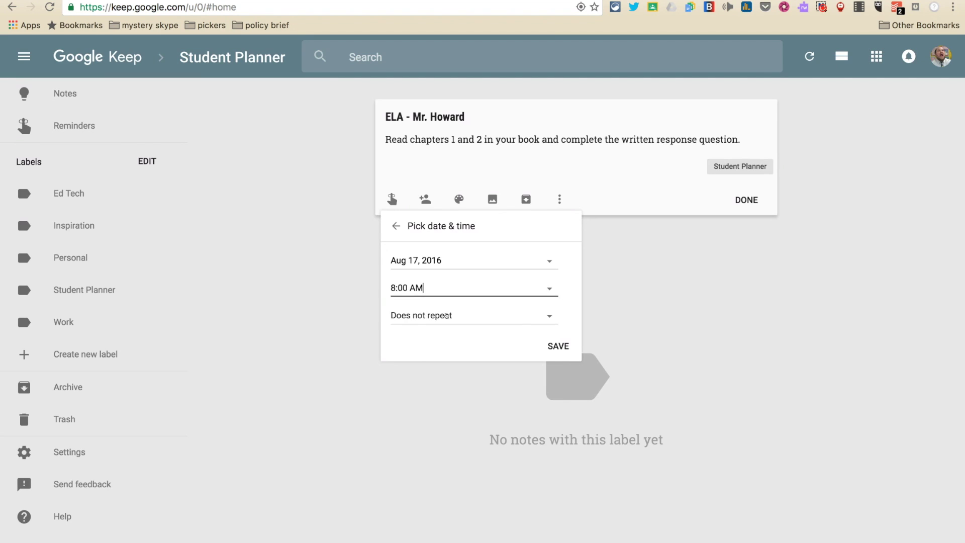
pyautogui.click(559, 346)
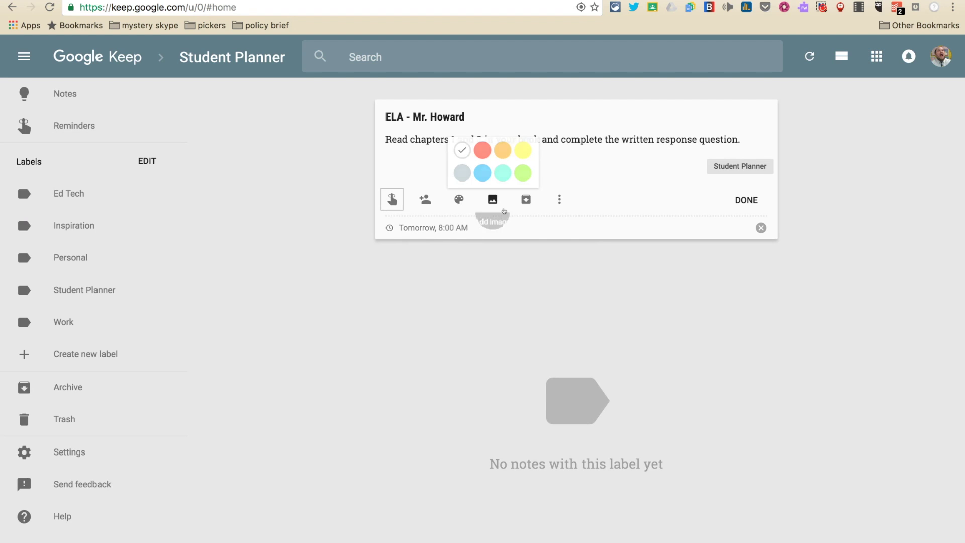
# Color the ELA note green and file it as a card in Student Planner.
pyautogui.moveTo(459, 199)
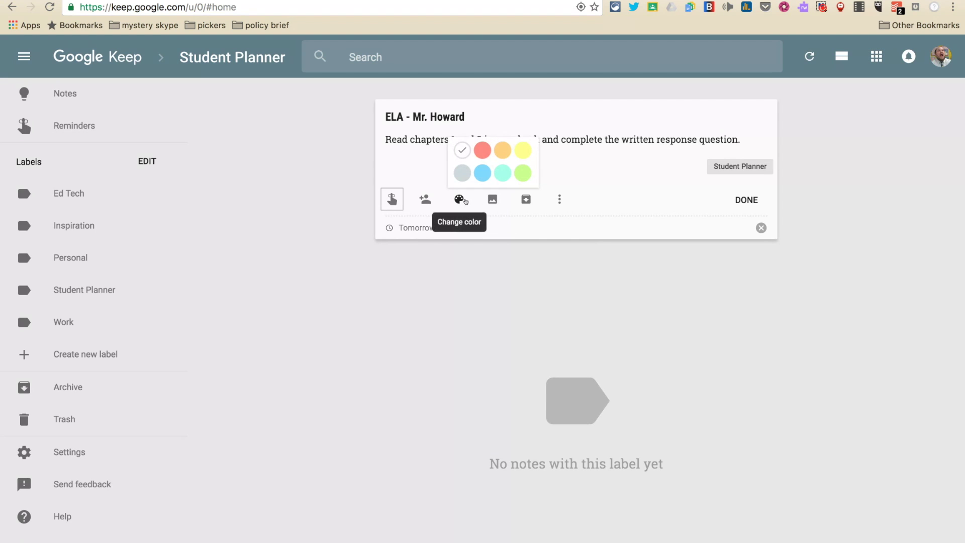
pyautogui.click(523, 174)
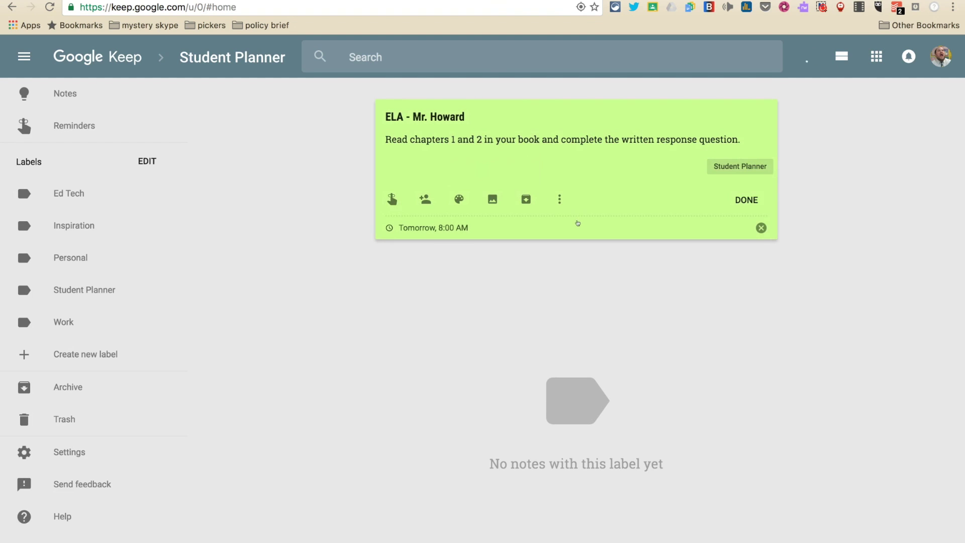
pyautogui.click(740, 200)
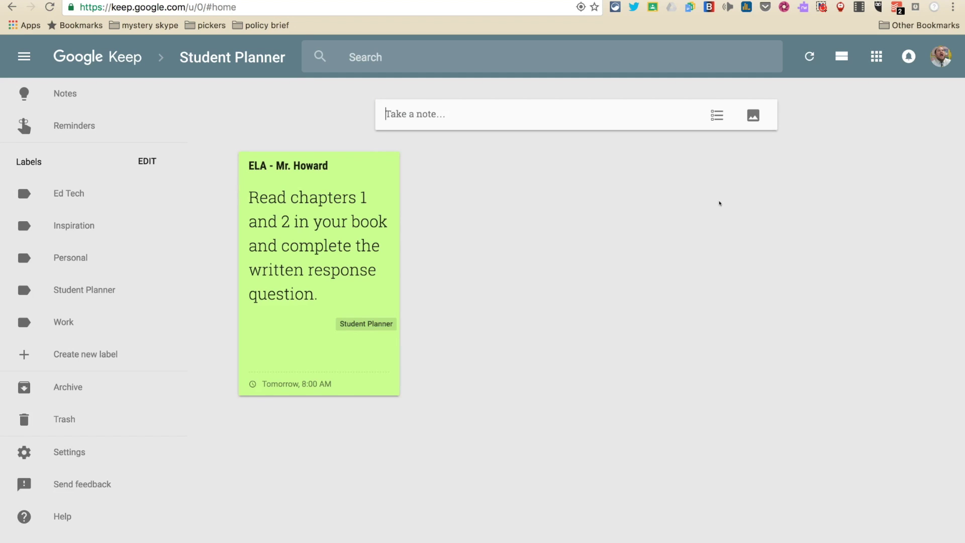
# Create note 'Math - Mr. Yates': 'Complete the multiplication problems homework #'s 1-237'.
pyautogui.click(419, 109)
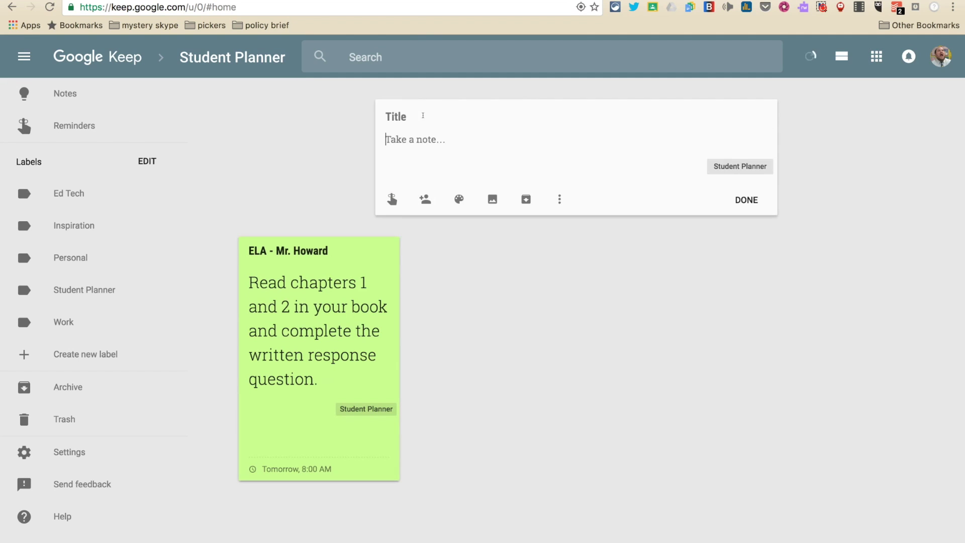
pyautogui.write('Mr.')
pyautogui.press('BackSpace')
pyautogui.press('BackSpace')
pyautogui.press('BackSpace')
pyautogui.write('Math ')
pyautogui.write('- Mr. Y')
pyautogui.write('ates')
pyautogui.write('Complete ')
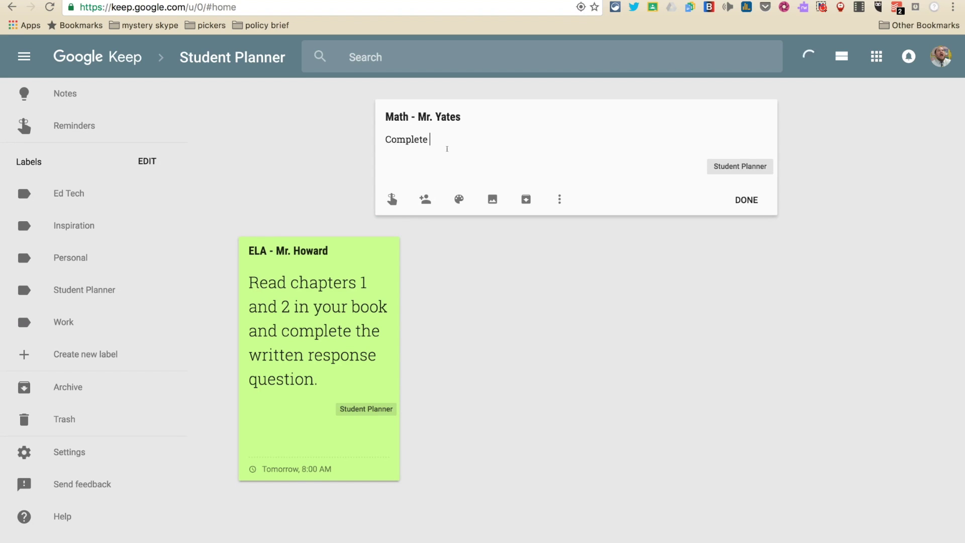
pyautogui.write('the multiplication problem')
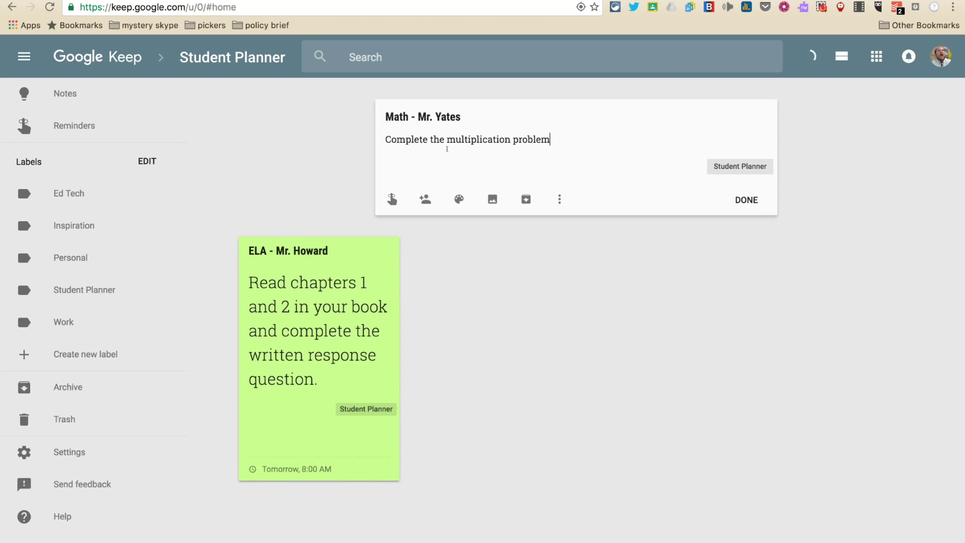
pyautogui.write('s ')
pyautogui.write('homework ')
pyautogui.write('du')
pyautogui.press('BackSpace')
pyautogui.press('BackSpace')
pyautogui.write("#'s")
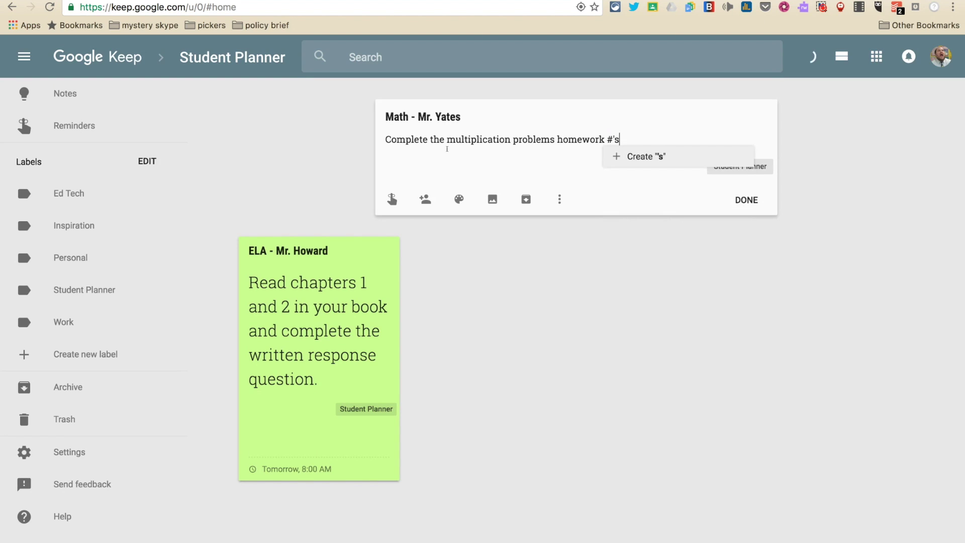
pyautogui.write(' 1-')
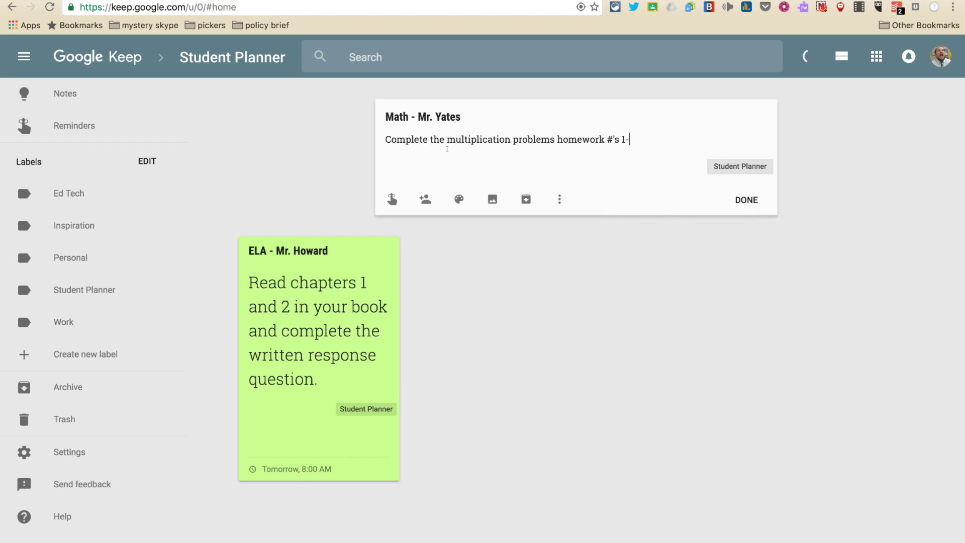
pyautogui.write('237')
# Set the Math note's reminder to tomorrow afternoon, 1:00 PM.
pyautogui.click(397, 203)
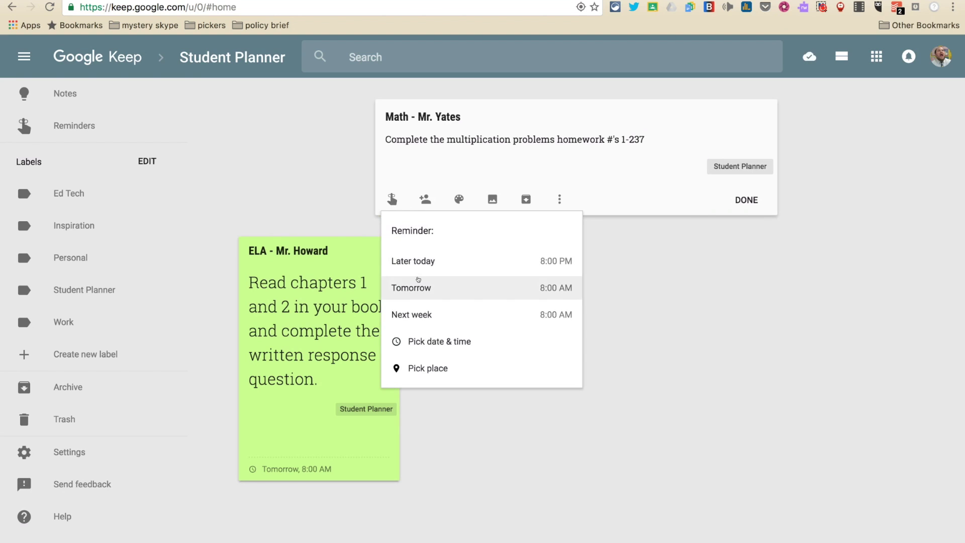
pyautogui.click(420, 342)
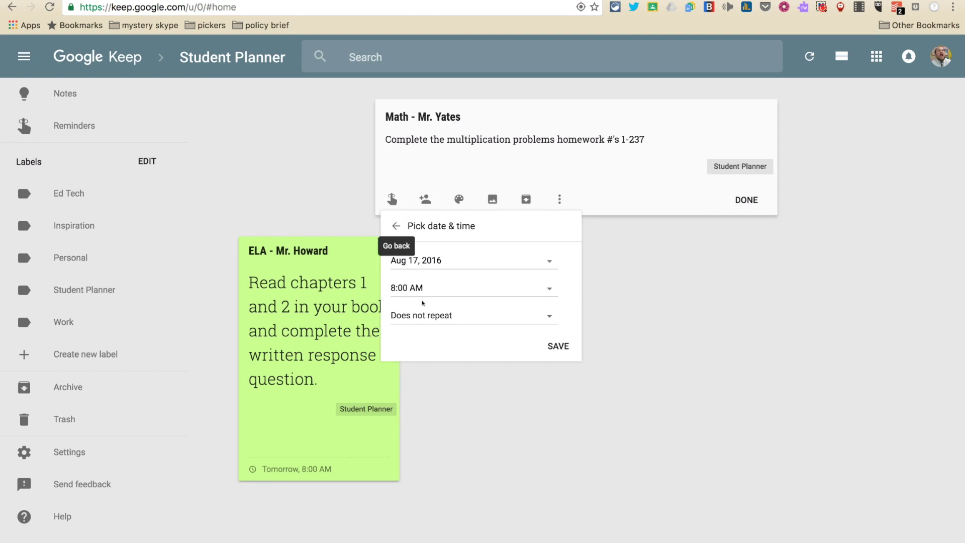
pyautogui.click(549, 291)
pyautogui.click(467, 340)
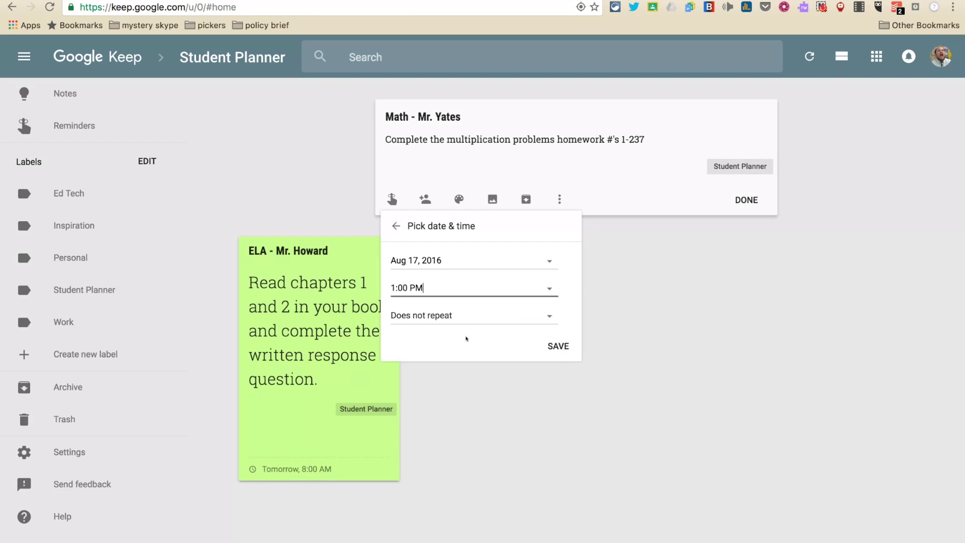
pyautogui.click(558, 346)
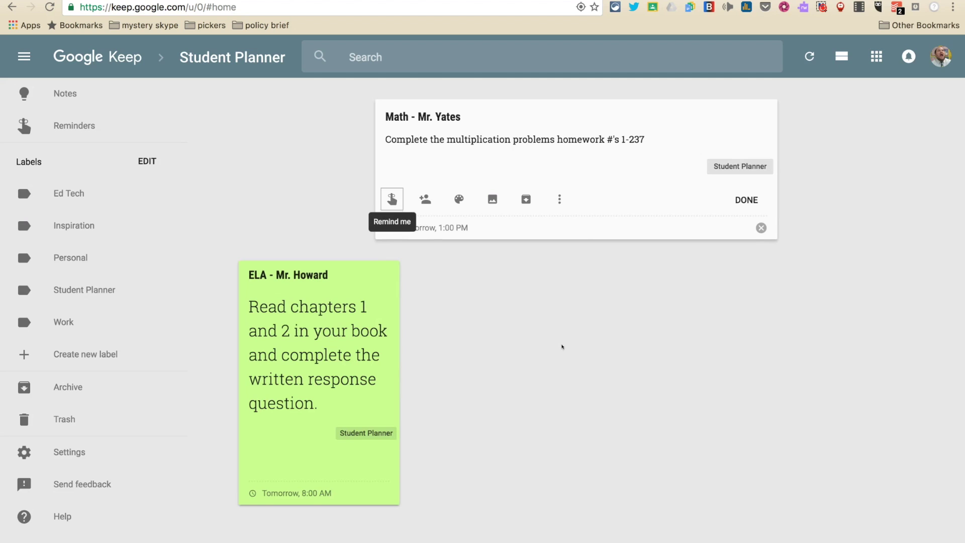
# Color the Math note red and add it to the Student Planner grid.
pyautogui.moveTo(459, 201)
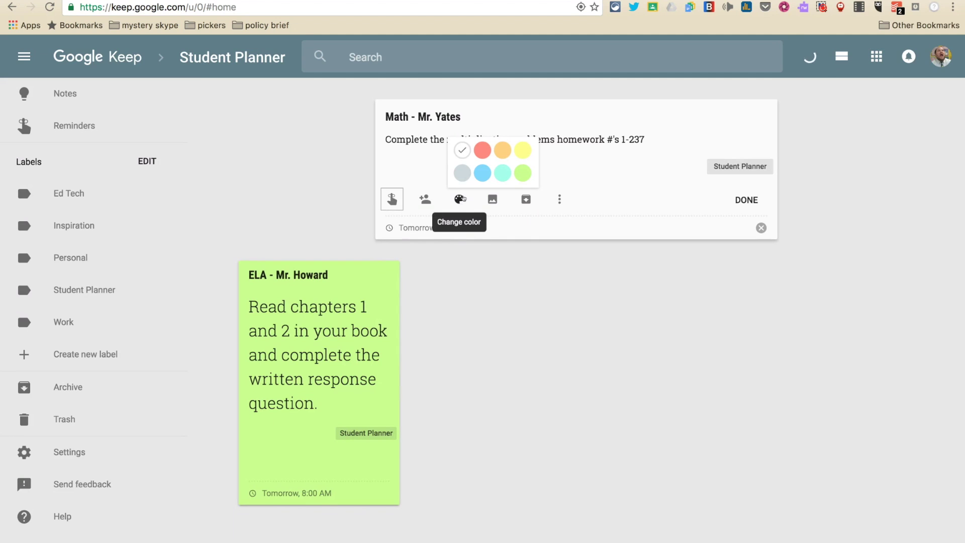
pyautogui.click(482, 150)
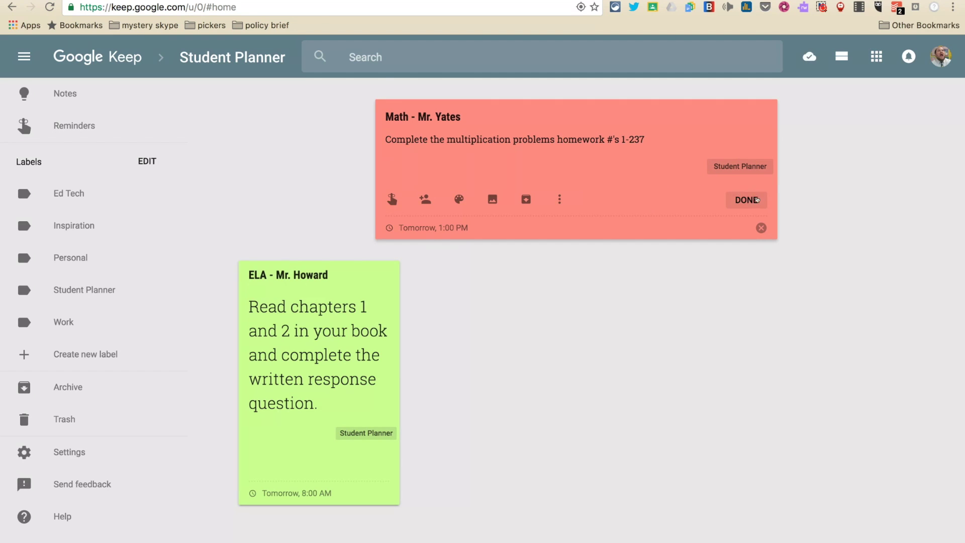
pyautogui.click(747, 200)
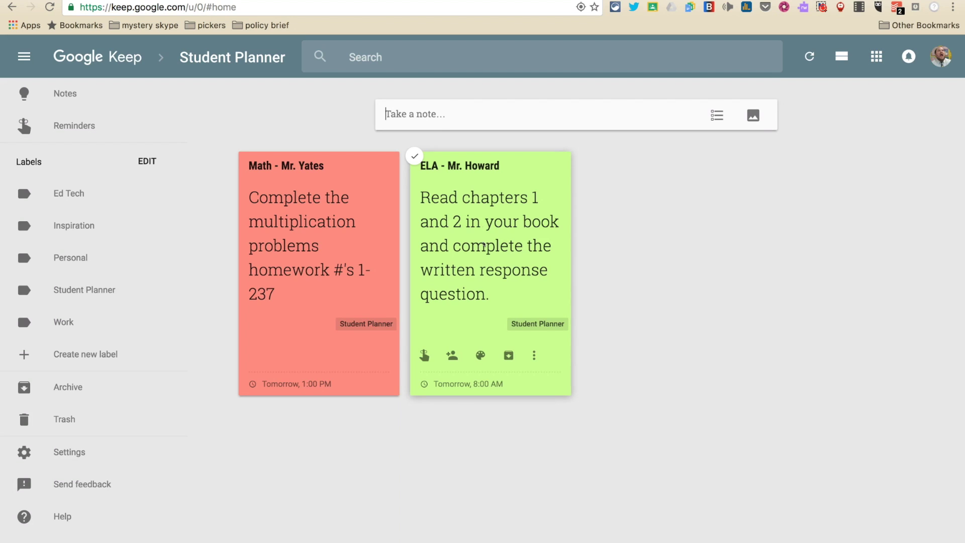
# Create note 'ELA - Mr. Howard': 'Book Trailer - complete by the end of next week.'.
pyautogui.click(429, 114)
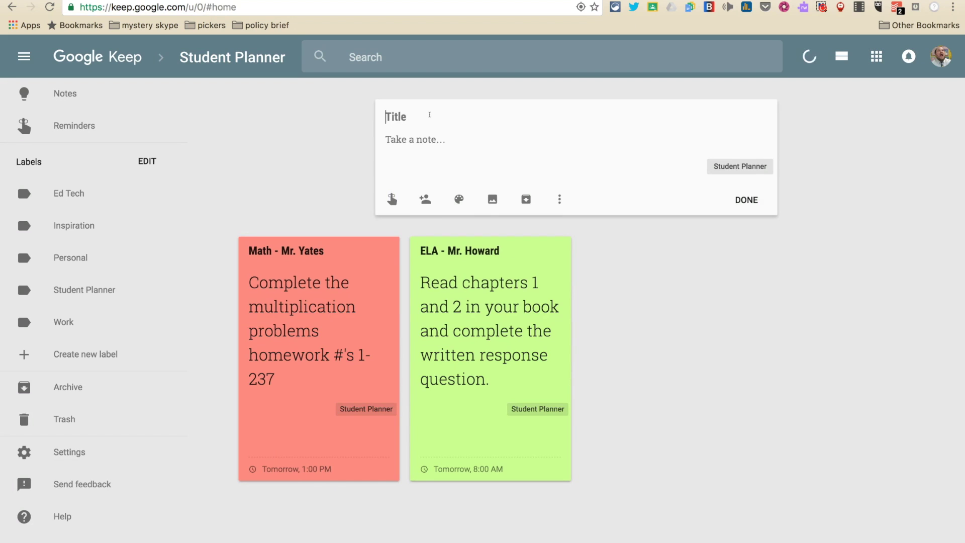
pyautogui.write('ELA - Mr. Howard')
pyautogui.click(410, 145)
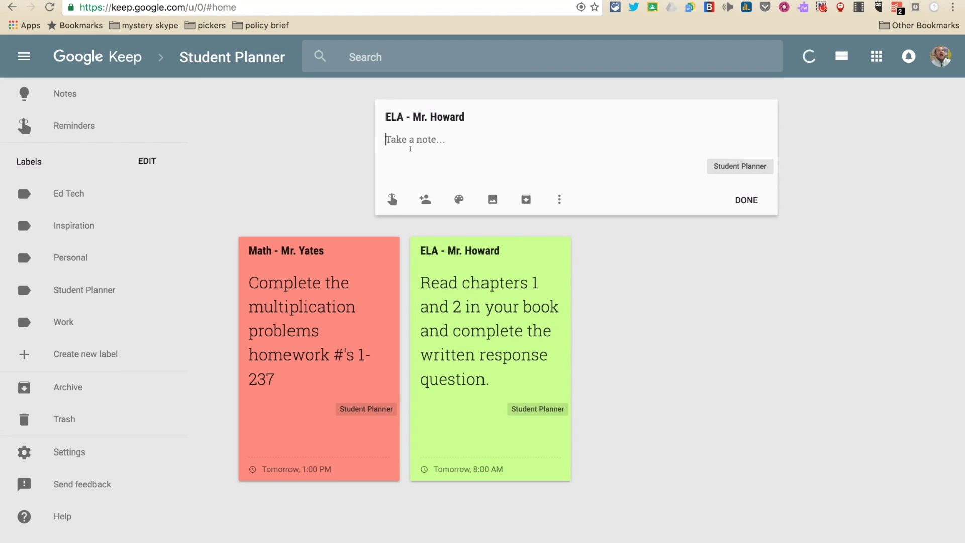
pyautogui.write('Book Trailer - compelte')
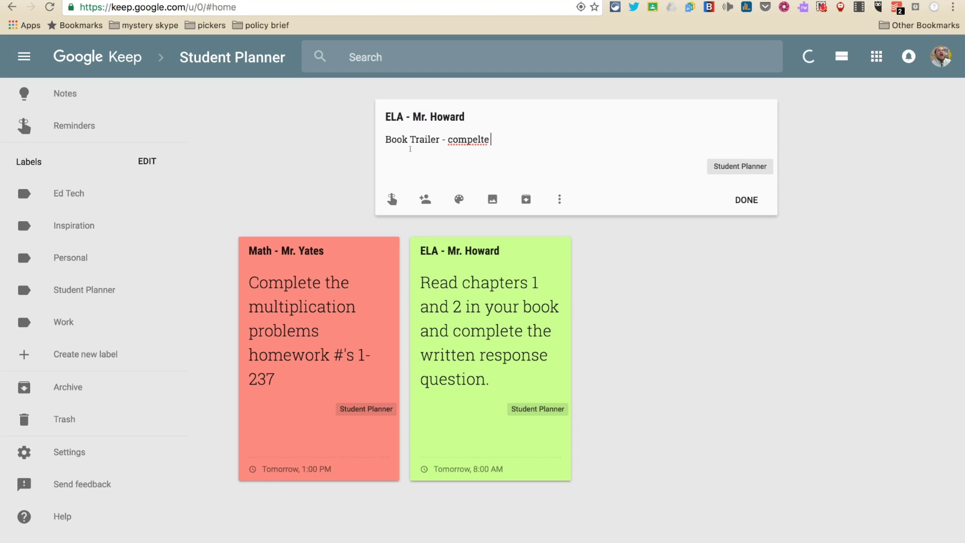
pyautogui.press('BackSpace')
pyautogui.press('BackSpace')
pyautogui.press('BackSpace')
pyautogui.press('BackSpace')
pyautogui.write('lete by the end of n')
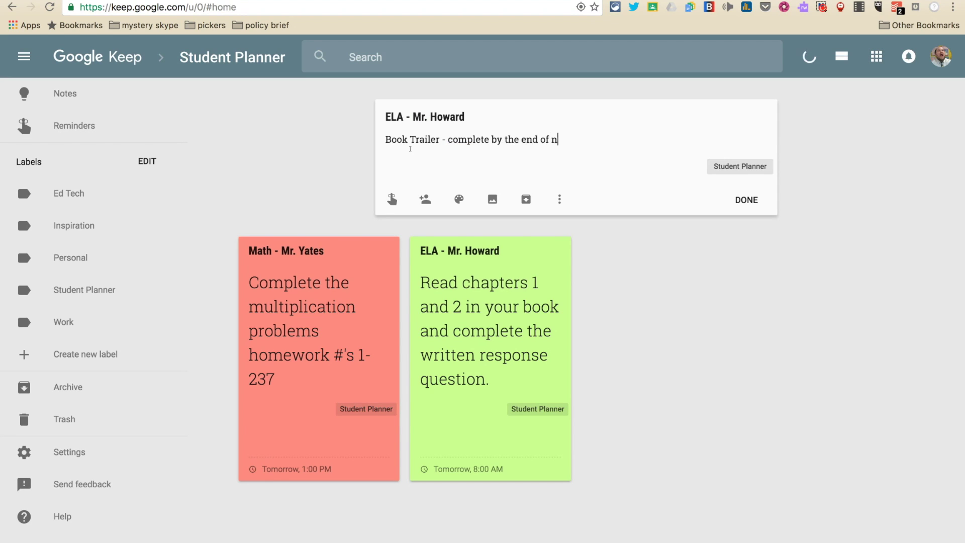
pyautogui.write('ext week.')
# Set the Book Trailer note's reminder to Aug 26, 2016 at 8:00 AM.
pyautogui.click(392, 200)
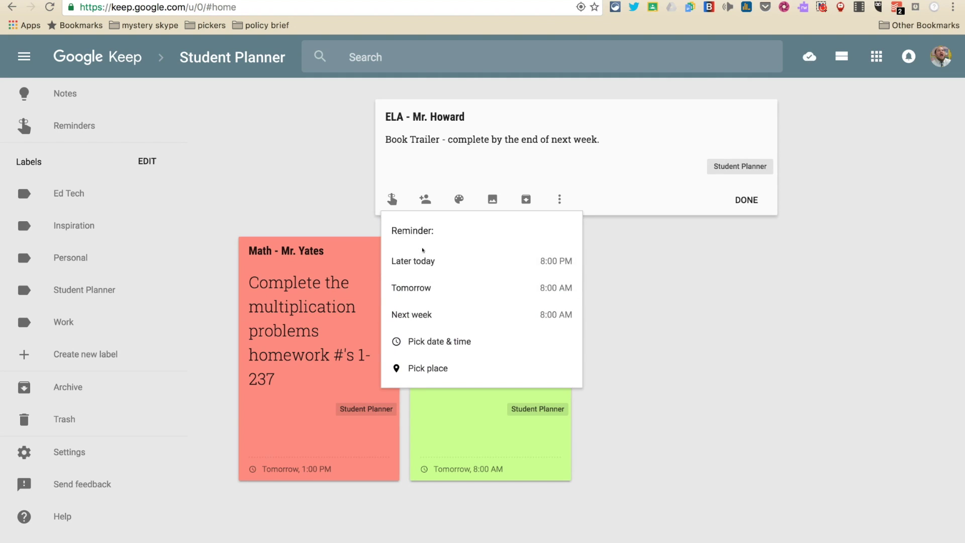
pyautogui.click(428, 342)
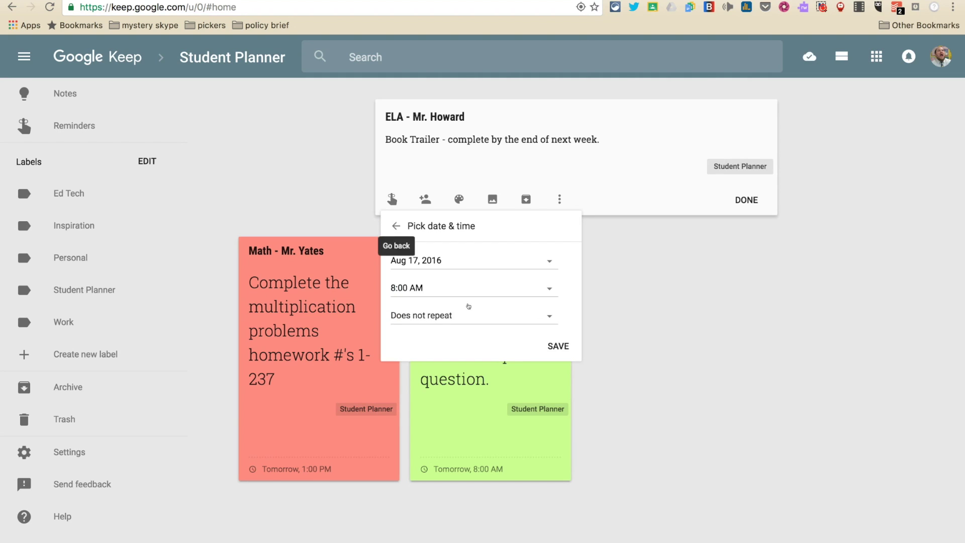
pyautogui.click(549, 262)
pyautogui.click(495, 380)
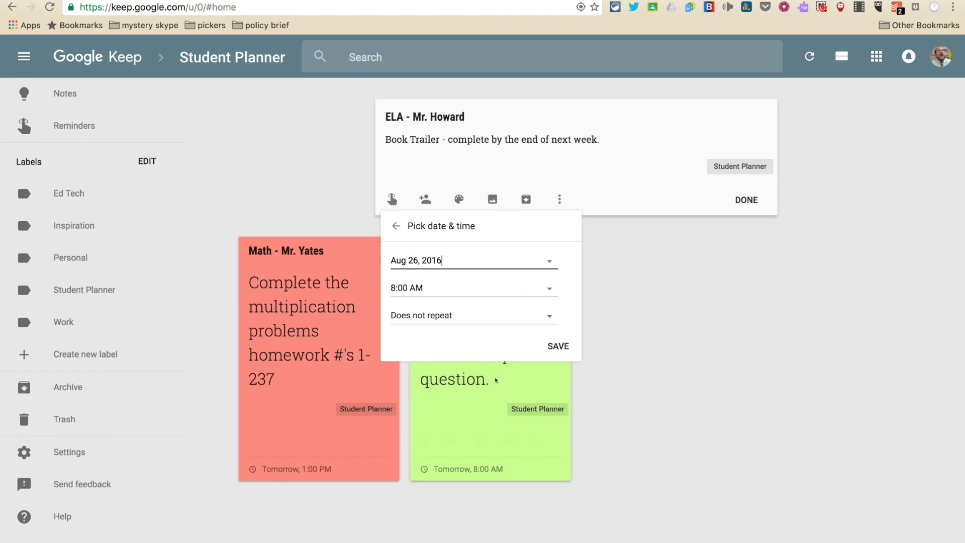
pyautogui.click(546, 294)
pyautogui.click(459, 314)
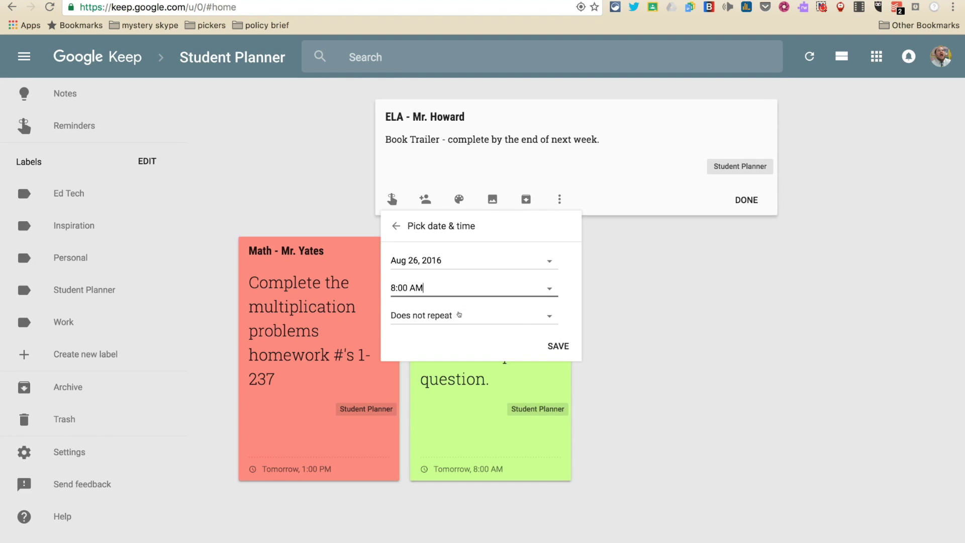
pyautogui.click(550, 347)
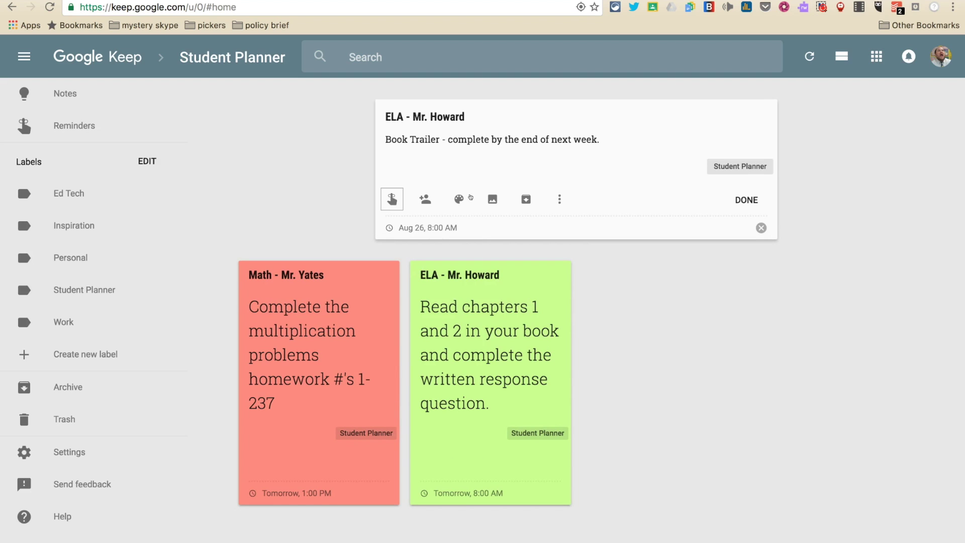
# Color the Book Trailer note green.
pyautogui.moveTo(460, 199)
pyautogui.click(521, 176)
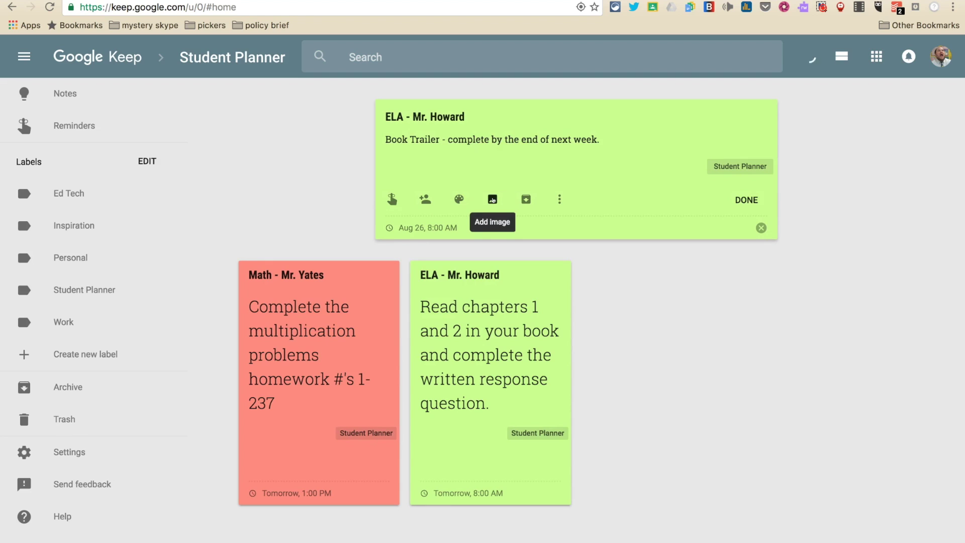
pyautogui.click(427, 203)
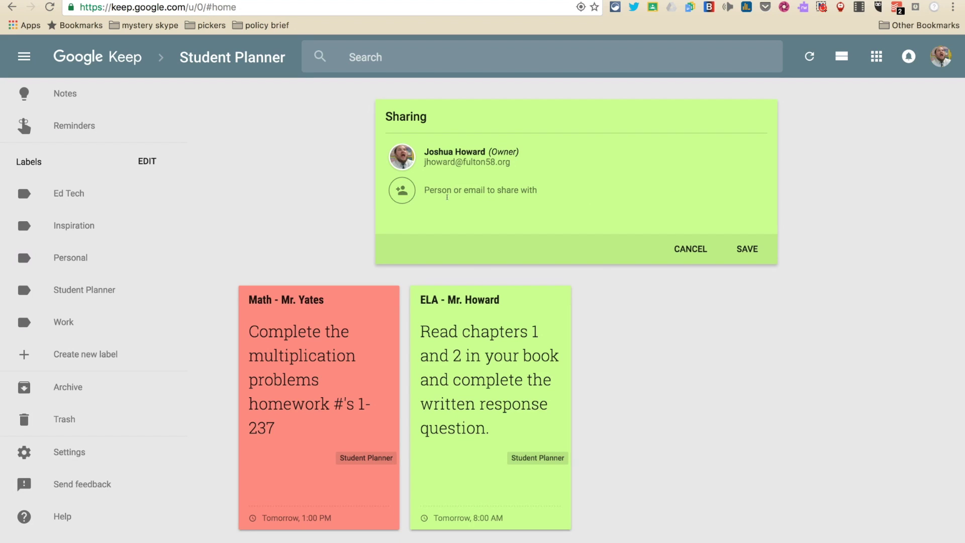
# Share the Book Trailer note with a colleague's school e-mail address.
pyautogui.write('loren')
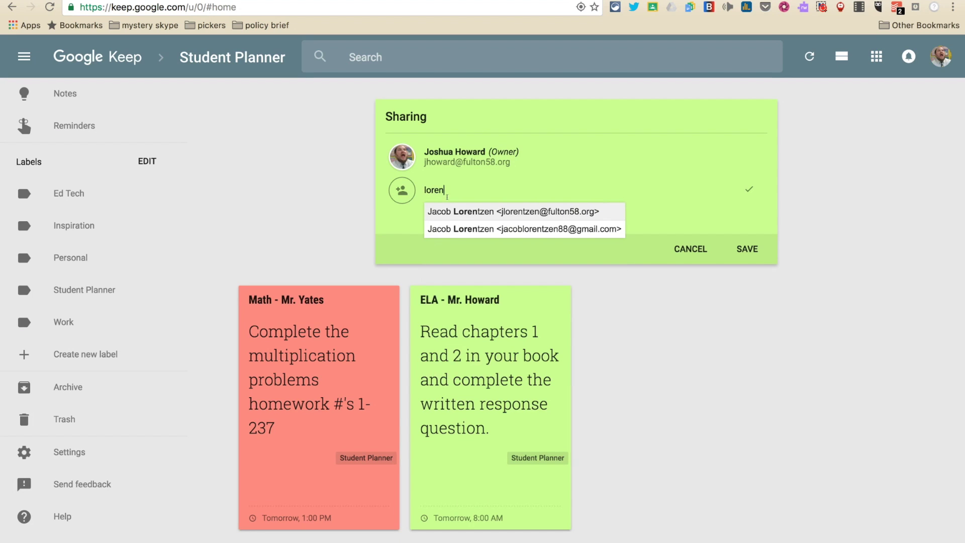
pyautogui.click(481, 211)
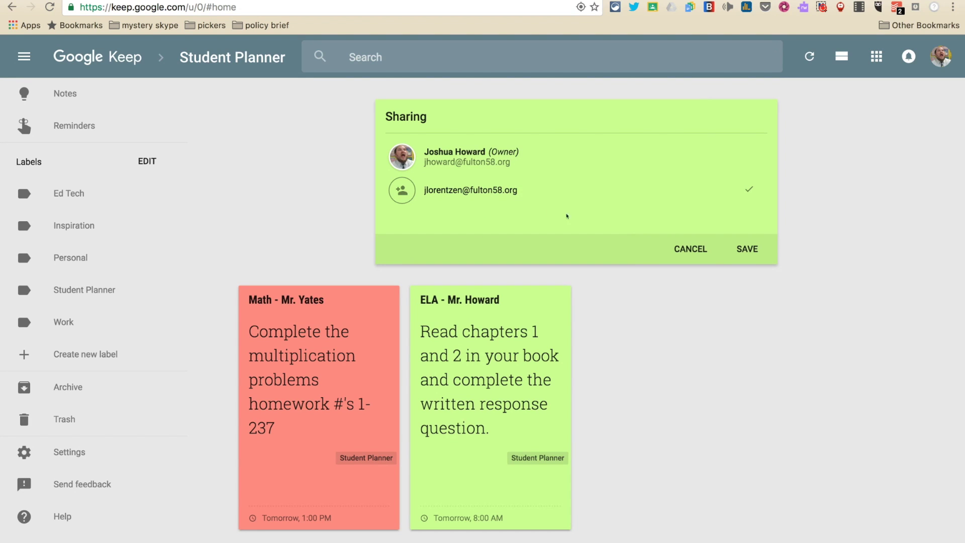
pyautogui.click(742, 251)
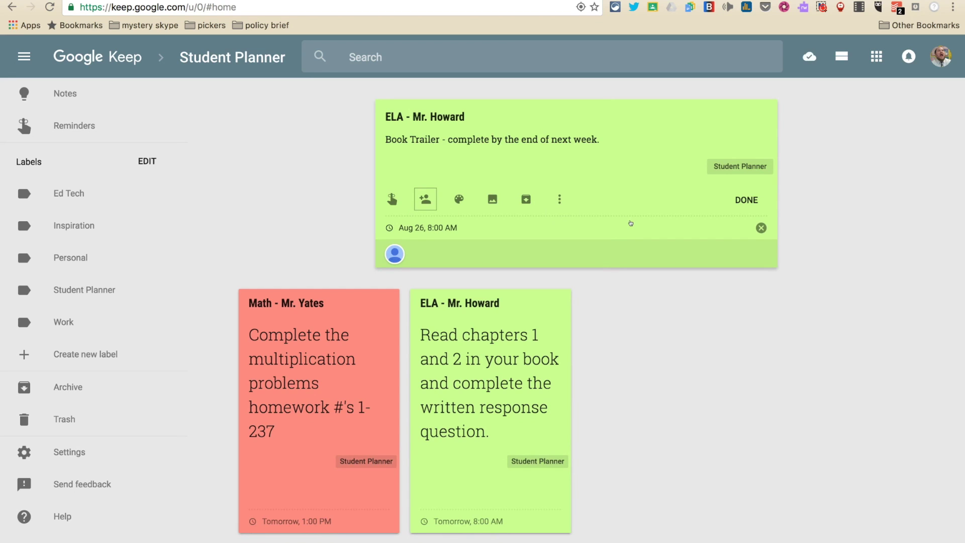
# Remove the collaborator, save the note, and view its Aug 26 reminder in Calendar.
pyautogui.click(395, 255)
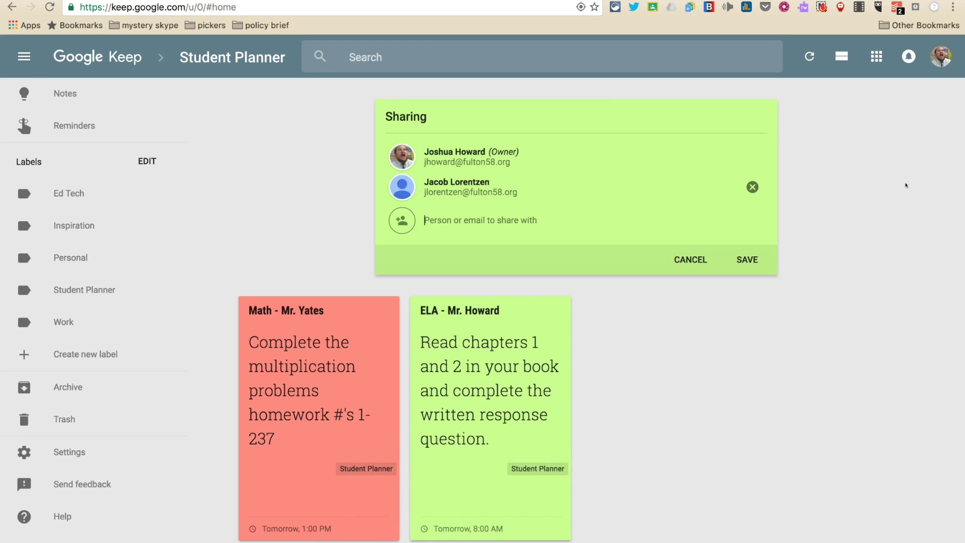
pyautogui.click(753, 187)
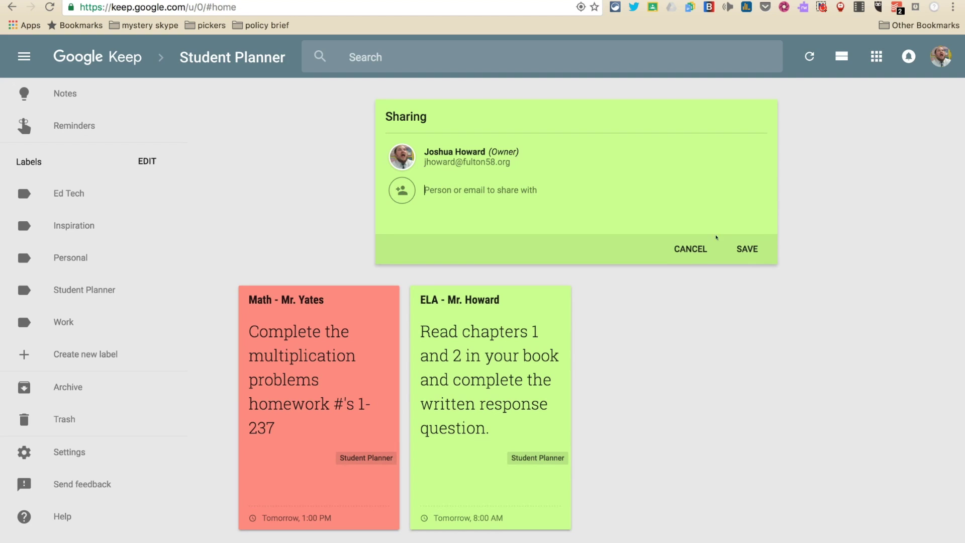
pyautogui.click(746, 249)
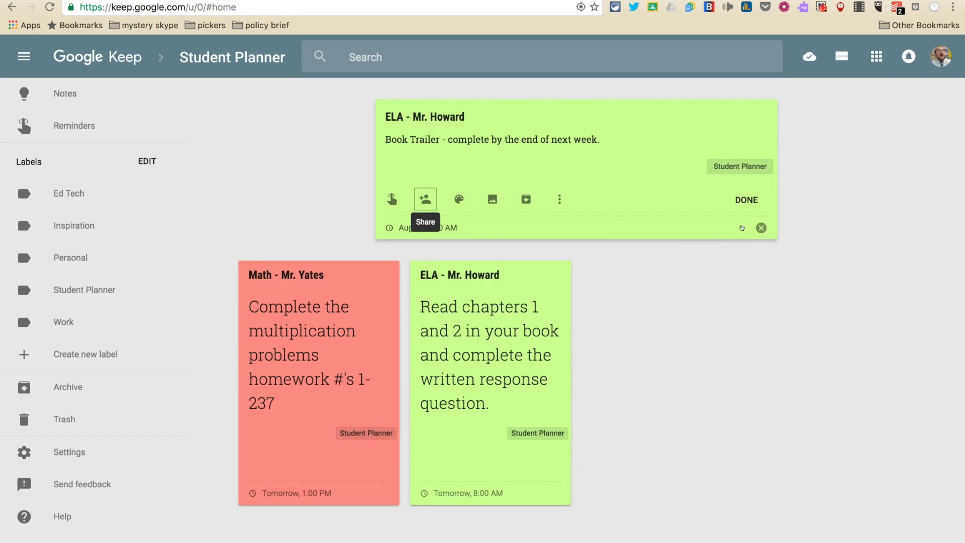
pyautogui.click(746, 200)
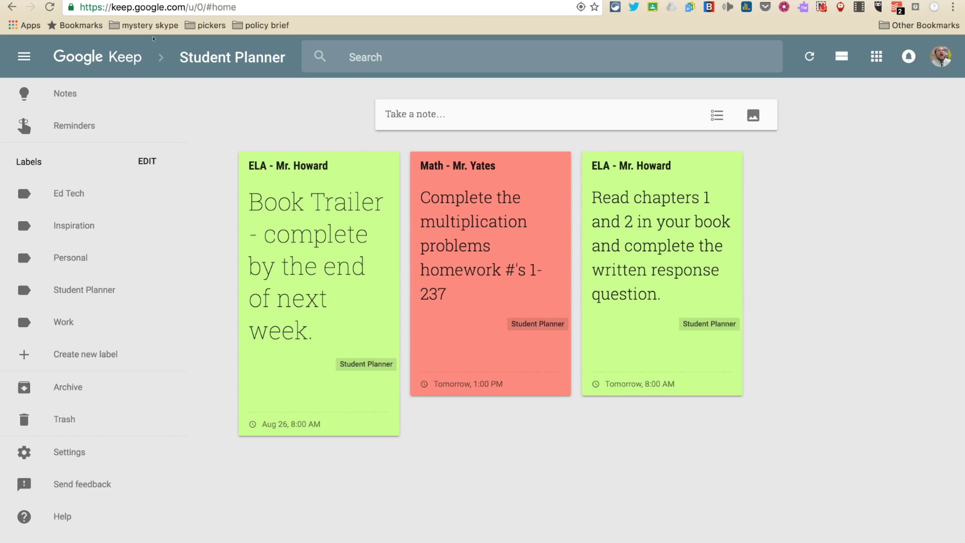
pyautogui.hotkey('ctrl', 'Tab')
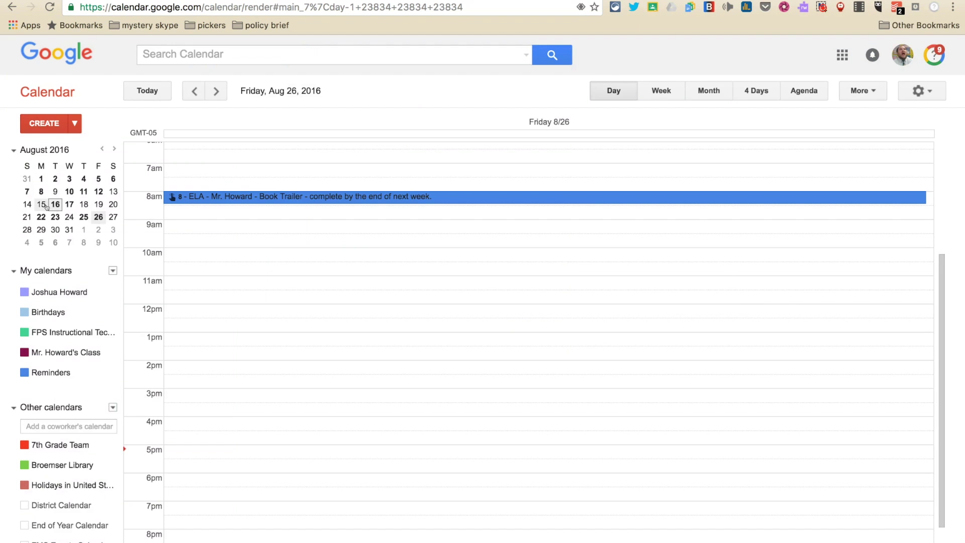
# Show Wednesday Aug 17 in Calendar and inspect the 8am ELA reminder's details.
pyautogui.click(69, 204)
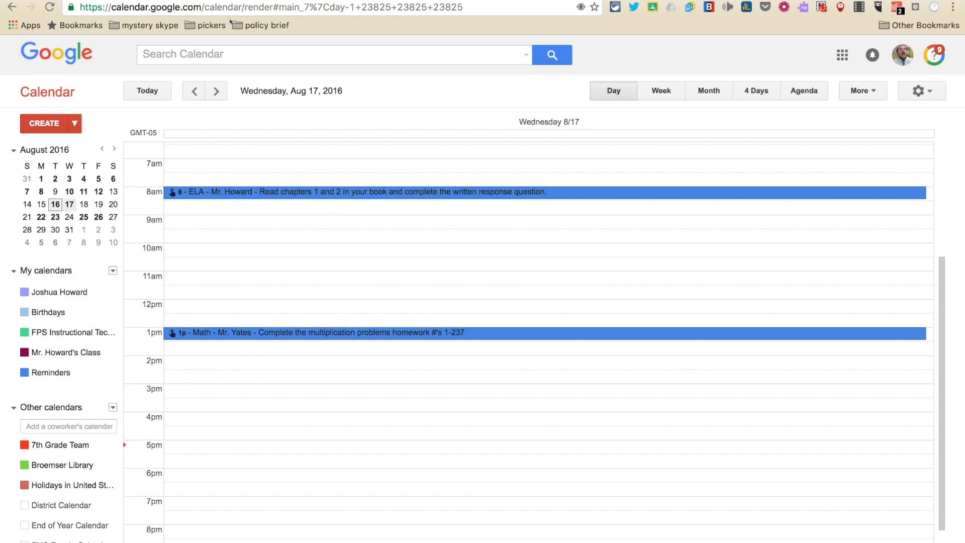
pyautogui.click(388, 193)
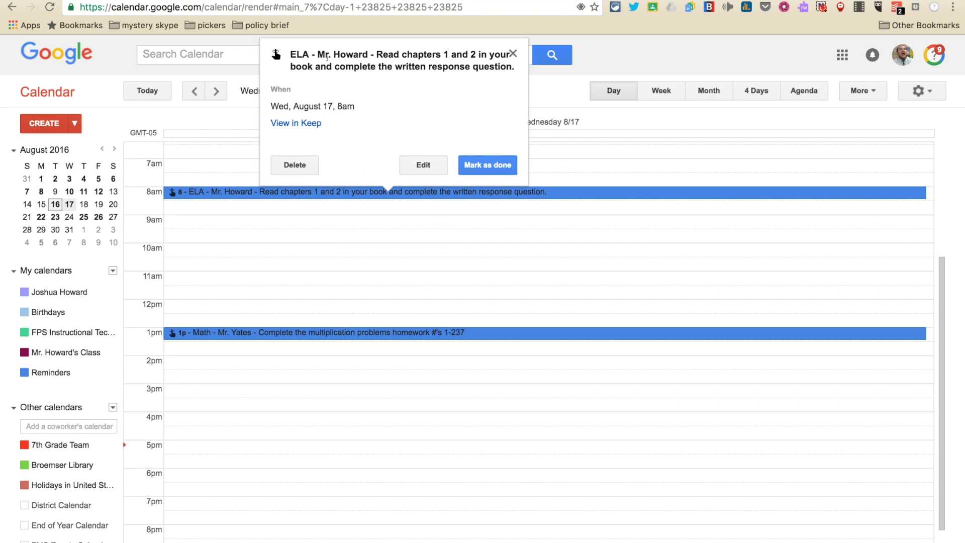
pyautogui.click(368, 232)
# Mark the ELA reading reminder as done and dismiss the completed-reminders tip.
pyautogui.click(368, 243)
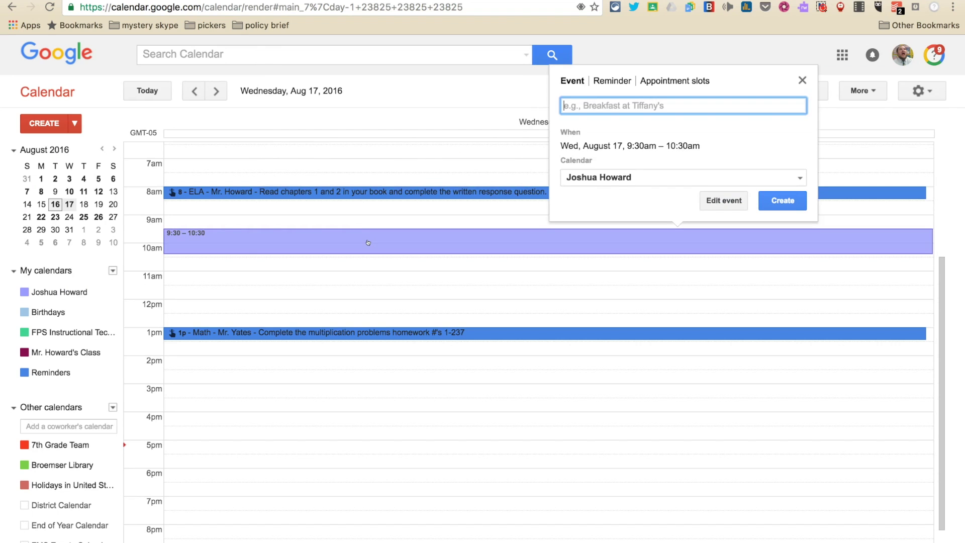
pyautogui.click(365, 193)
pyautogui.click(463, 162)
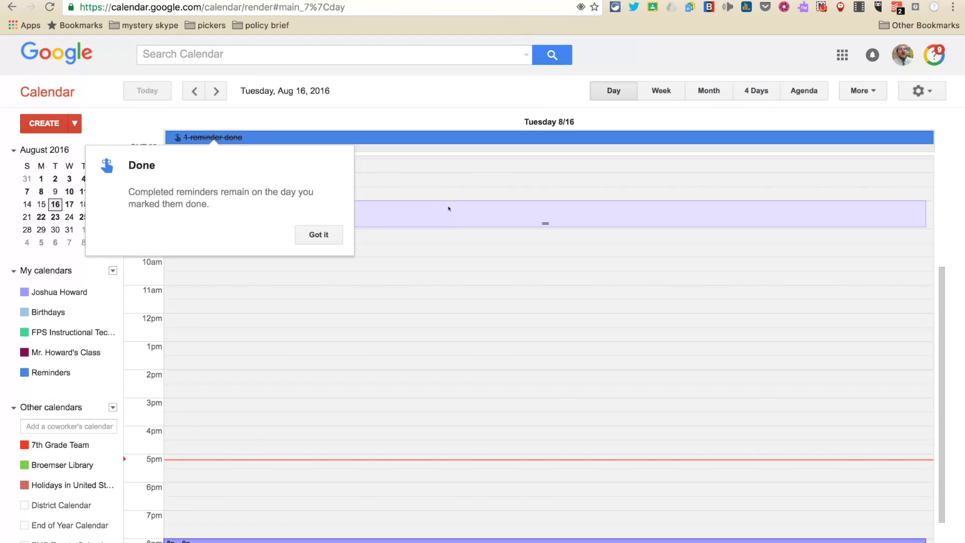
pyautogui.click(319, 234)
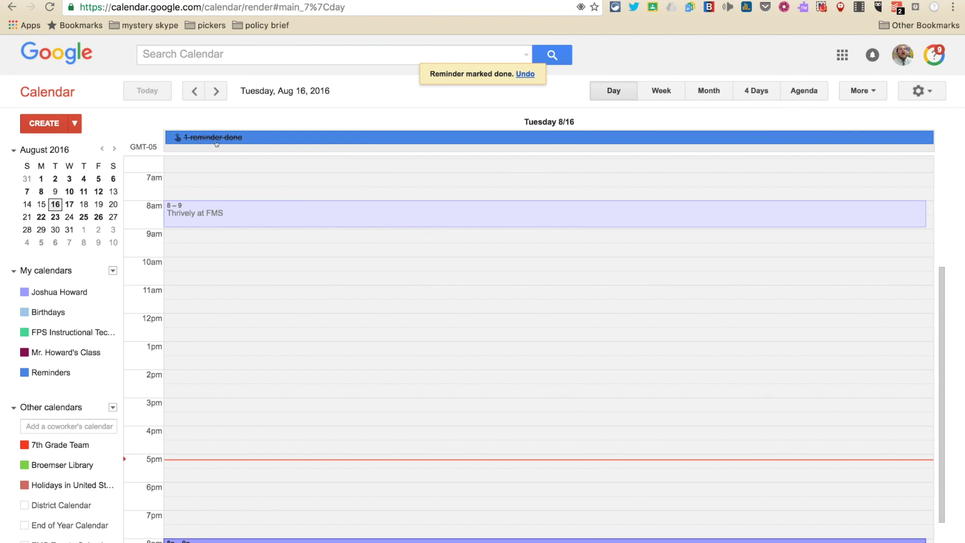
# Mark the Math homework reminder on Wednesday Aug 17 as done, leaving that day empty.
pyautogui.click(70, 205)
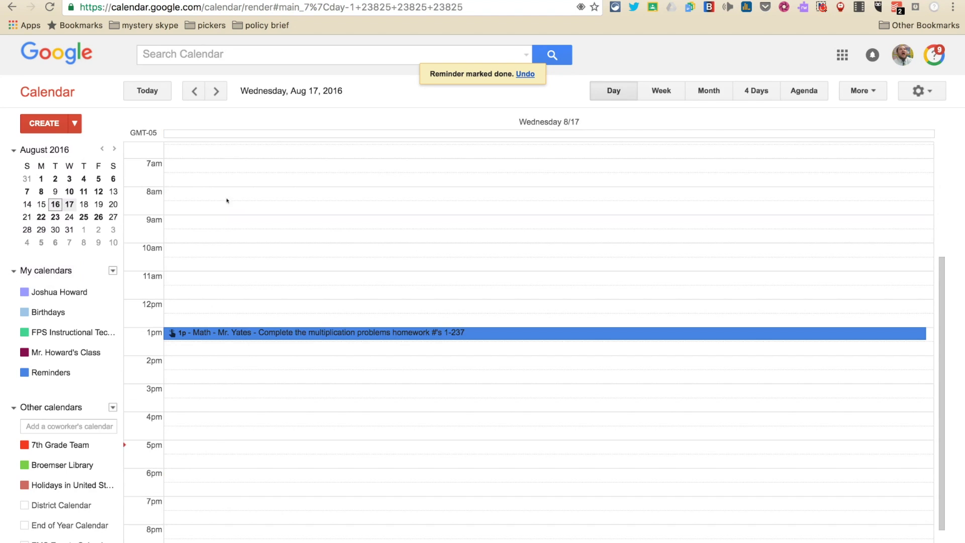
pyautogui.click(56, 206)
pyautogui.scroll(4, 298, 340)
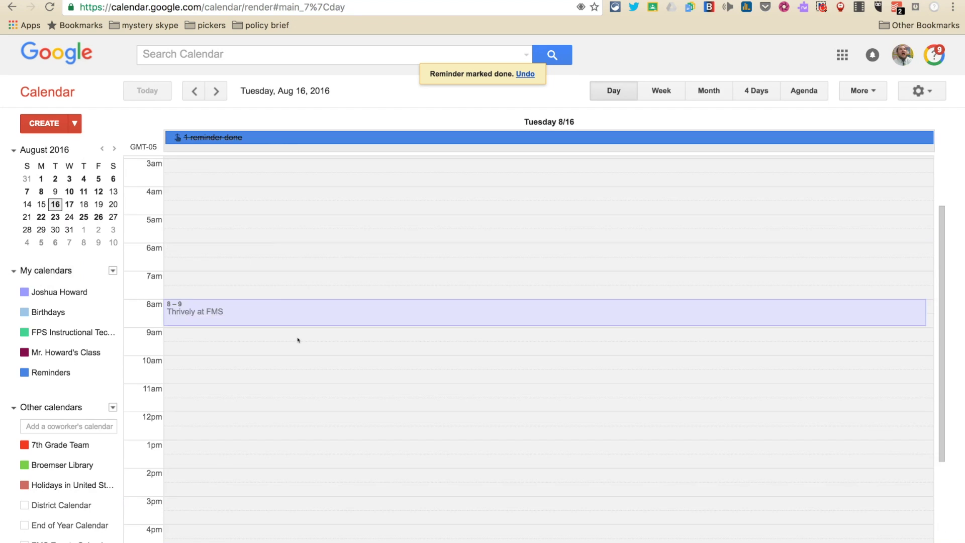
pyautogui.scroll(-6, 298, 340)
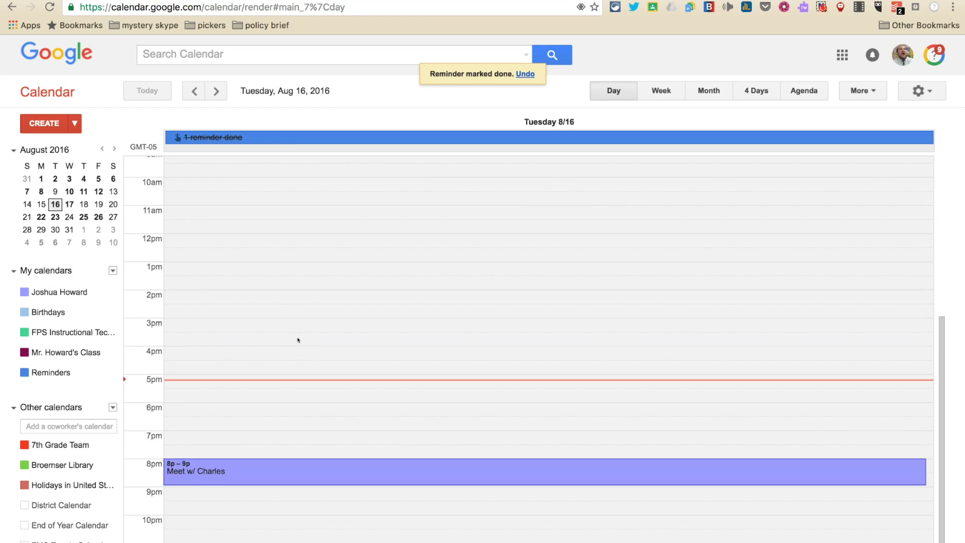
pyautogui.click(71, 204)
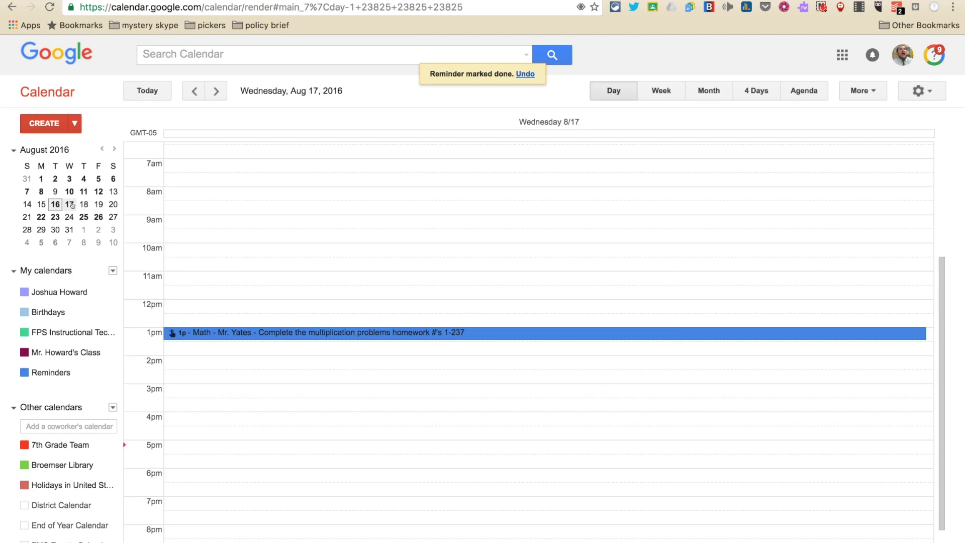
pyautogui.click(245, 333)
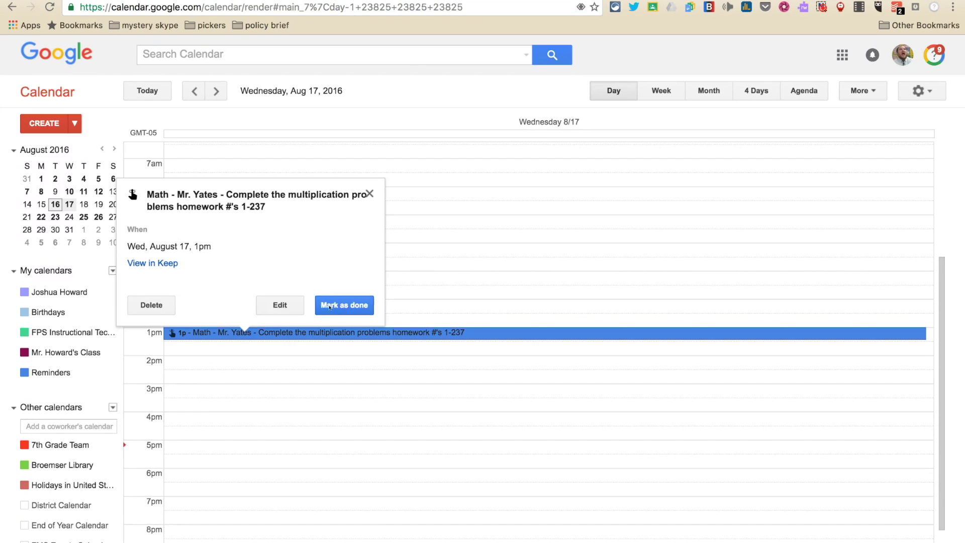
pyautogui.click(348, 307)
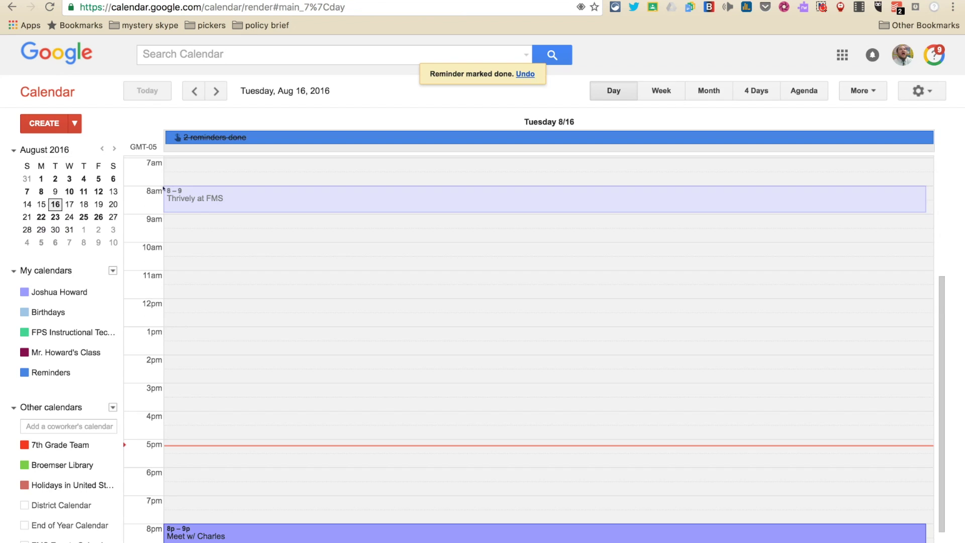
pyautogui.click(70, 204)
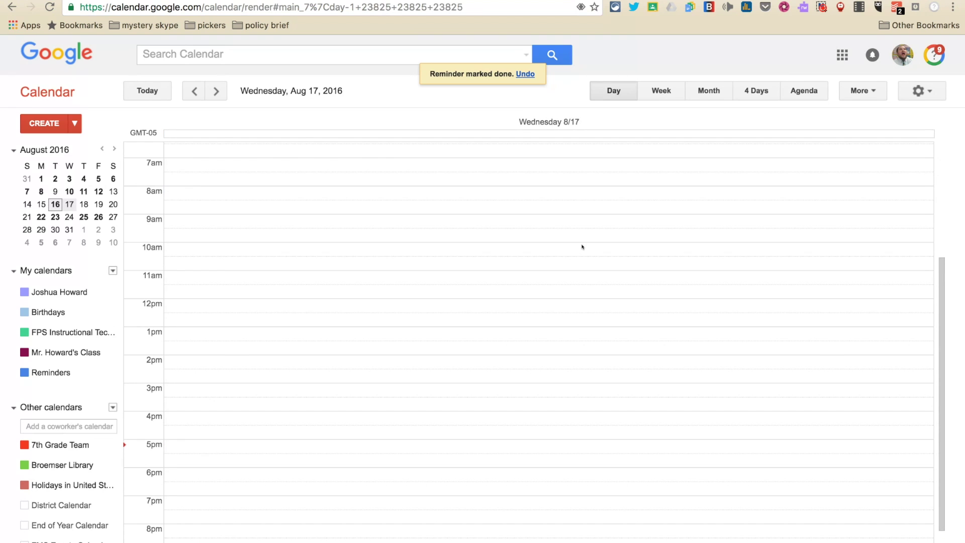
# Switch back to Google Keep to review the Book Trailer, Math homework and ELA reading notes.
pyautogui.hotkey('ctrl', 'Tab')
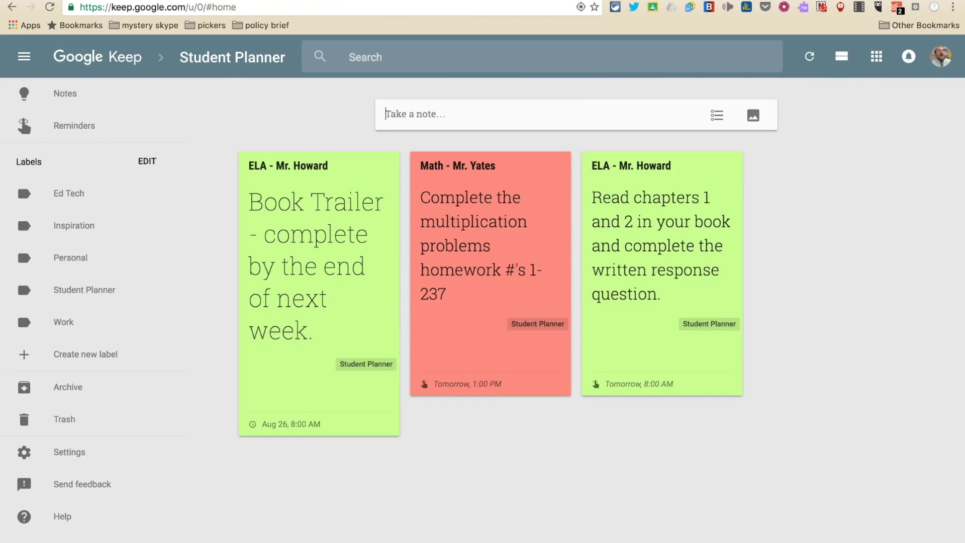